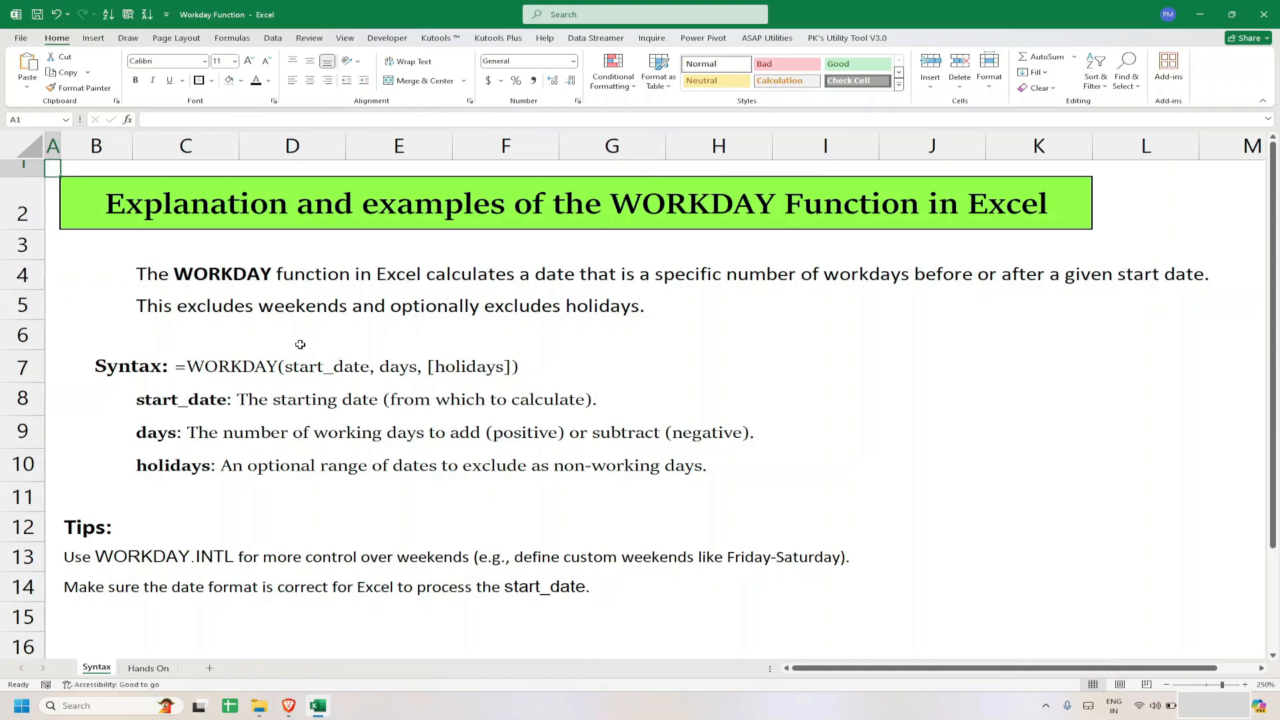
- Review the WORKDAY argument descriptions on the Syntax sheet, then the start dates and day counts in the first Hands On table
left_click(151, 400)
left_click_drag(192, 414, 228, 436)
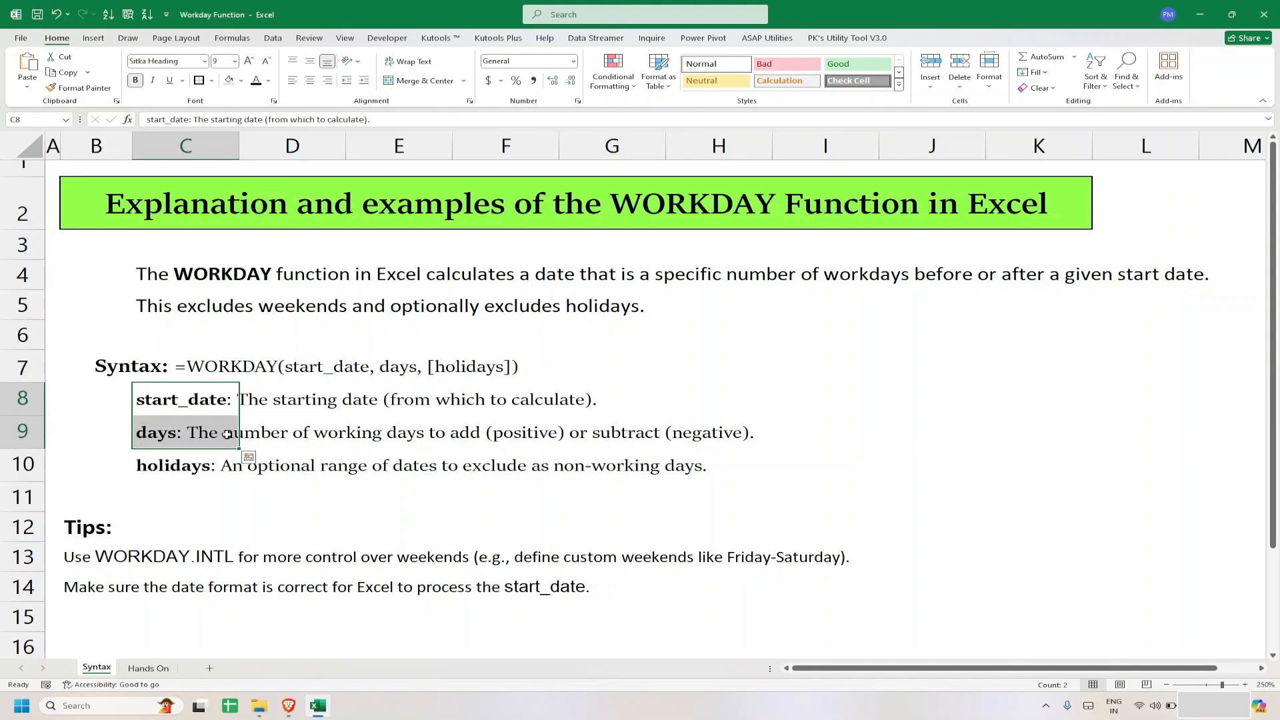
left_click(228, 436)
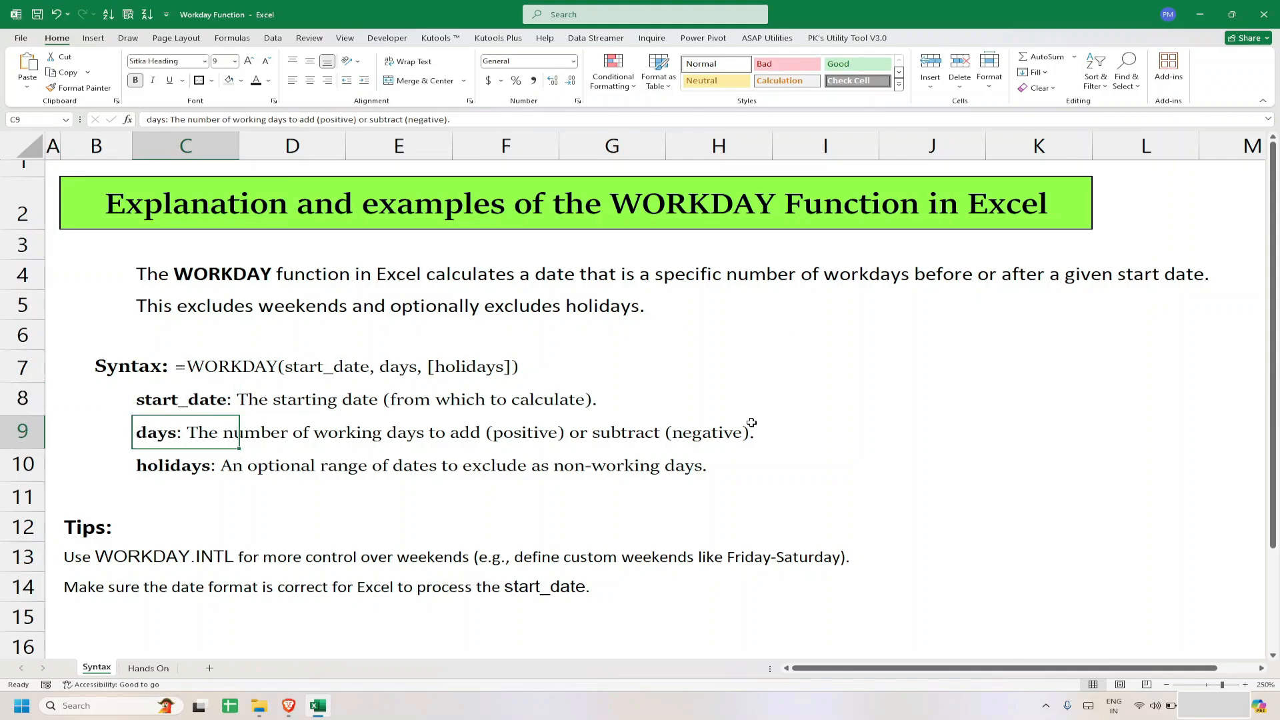
left_click_drag(774, 406, 809, 460)
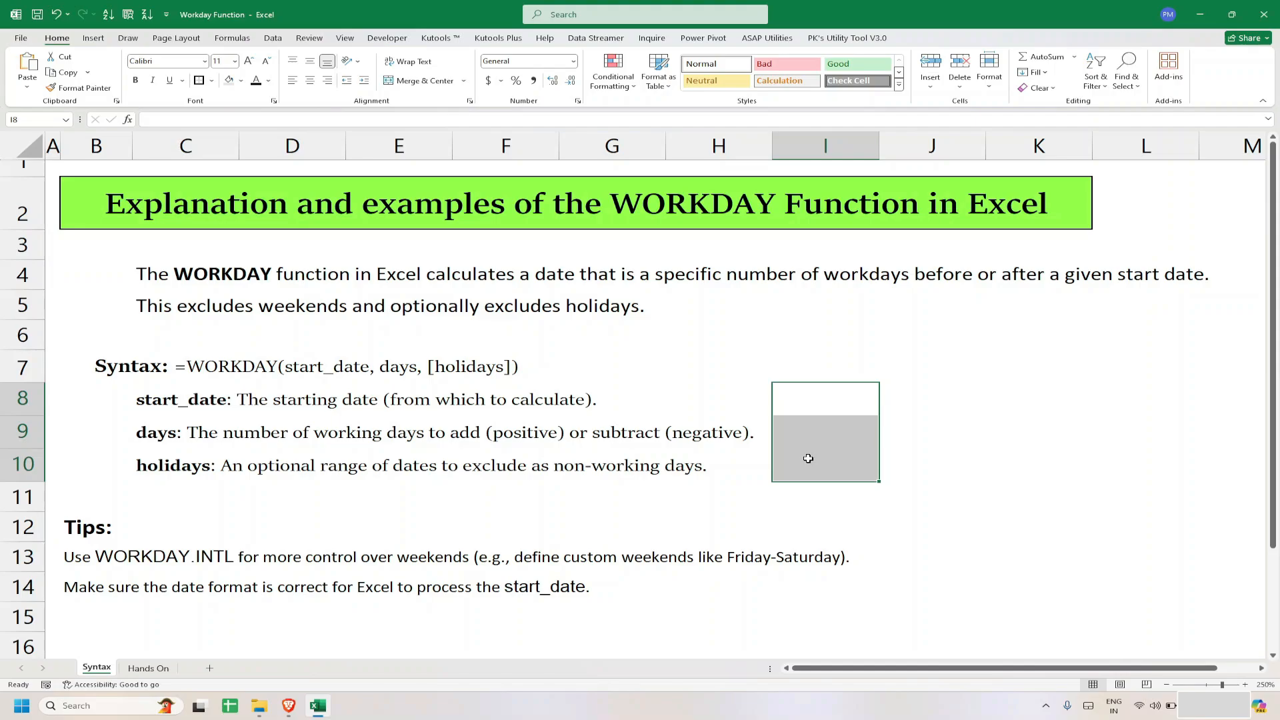
left_click(805, 445)
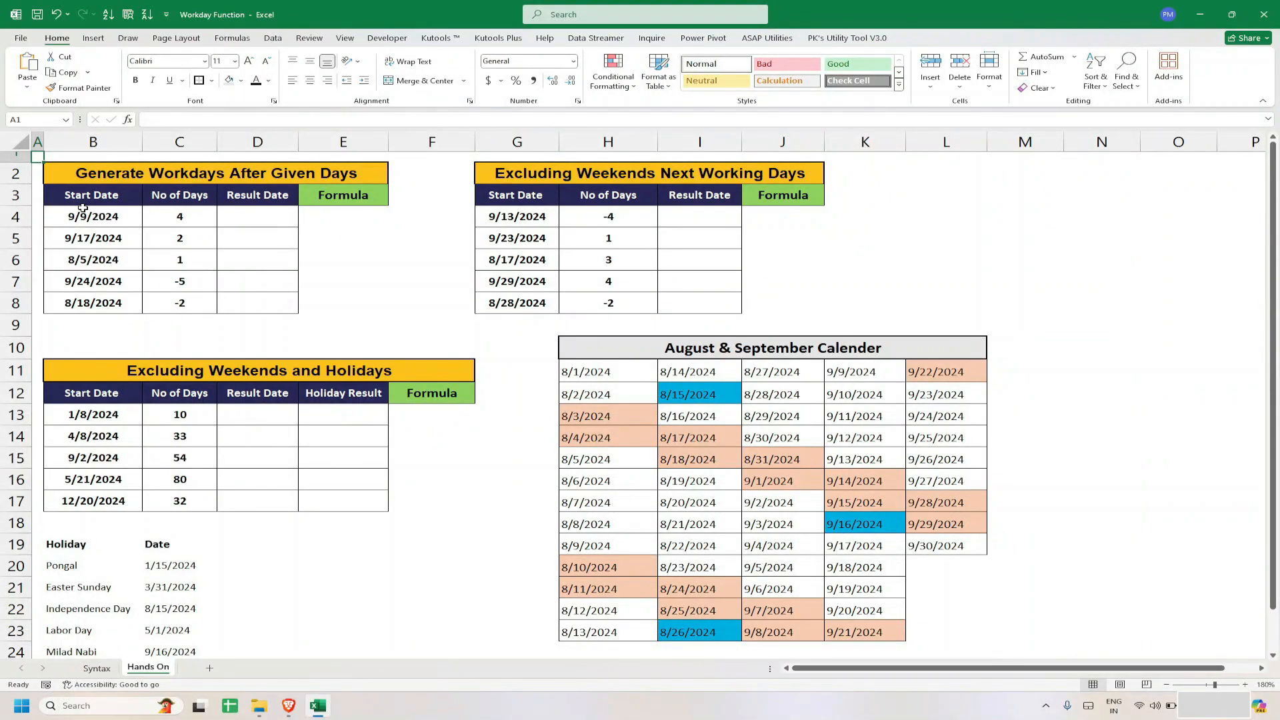
left_click_drag(84, 208, 92, 300)
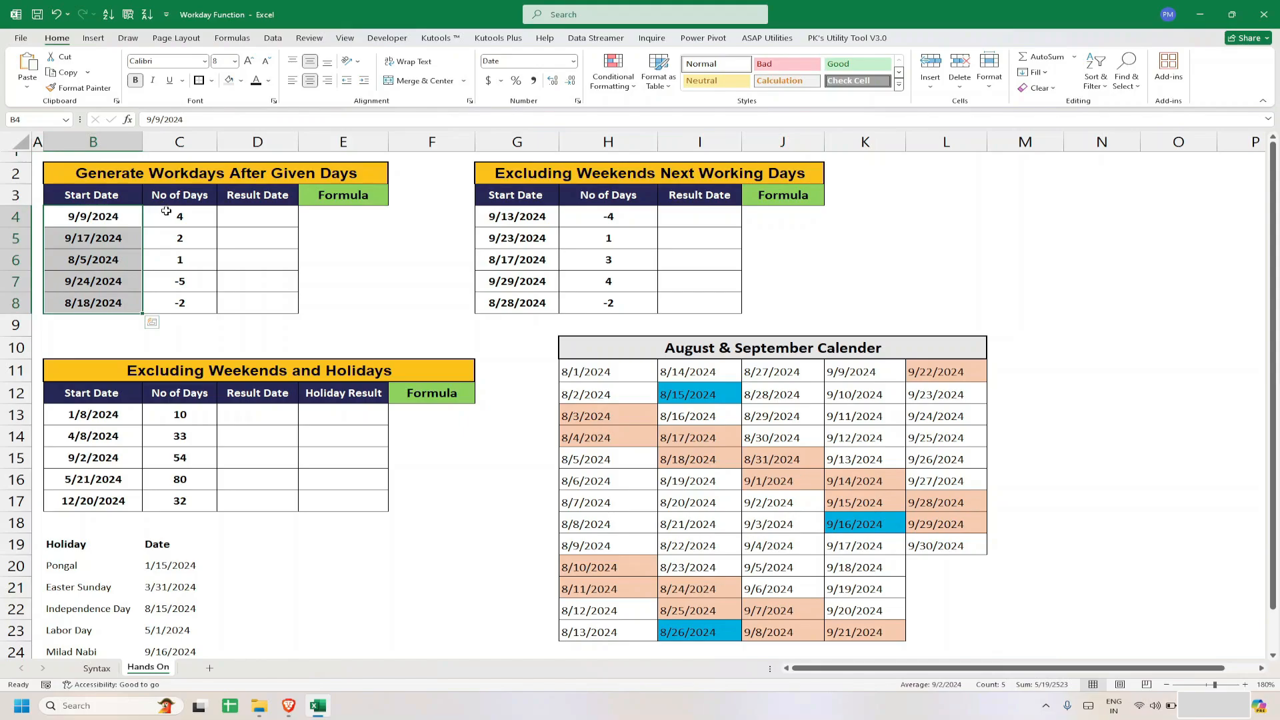
left_click_drag(170, 220, 186, 302)
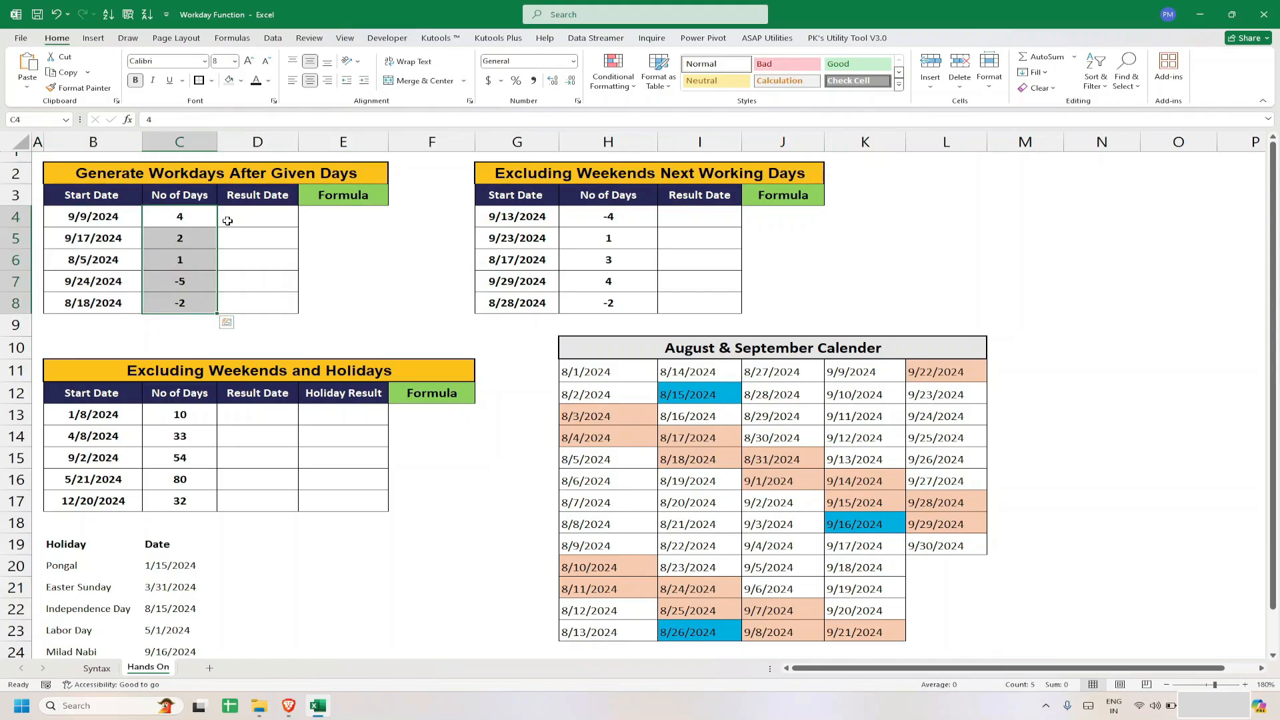
- Calculate the first table's result dates by entering =WORKDAY(B4,C4) in D4 and filling it down through D8
left_click(266, 220)
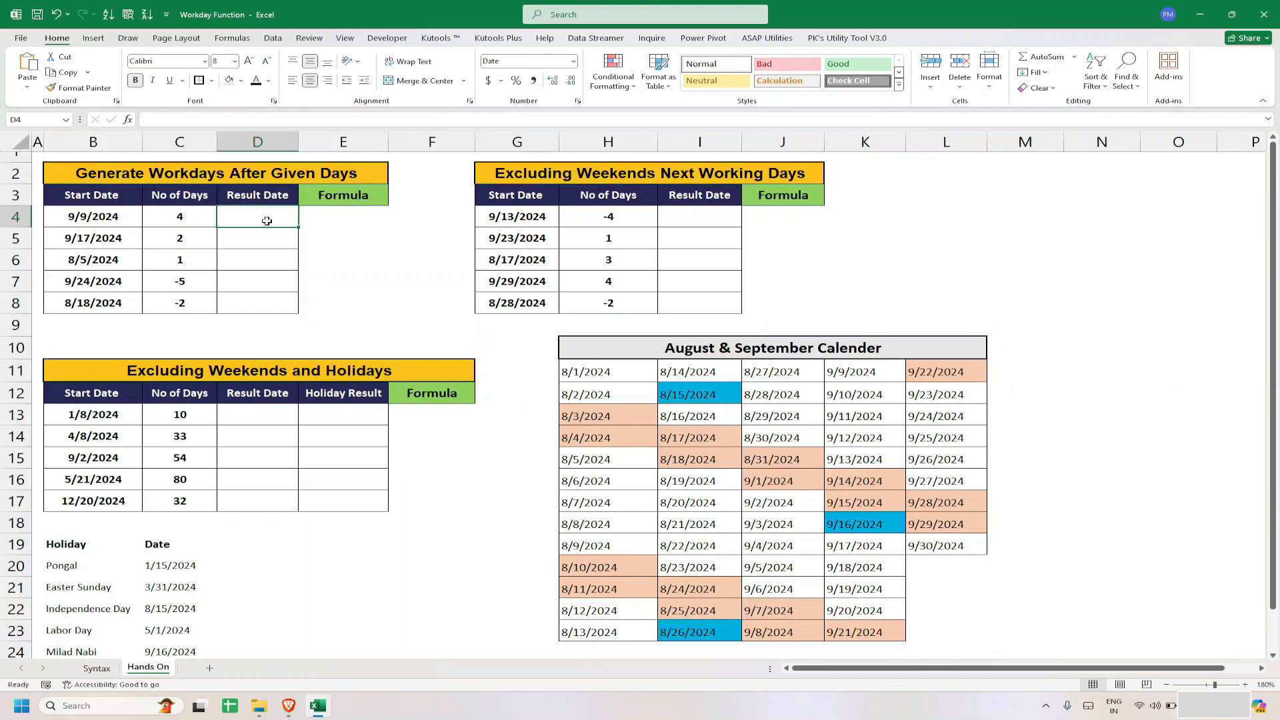
type("=work")
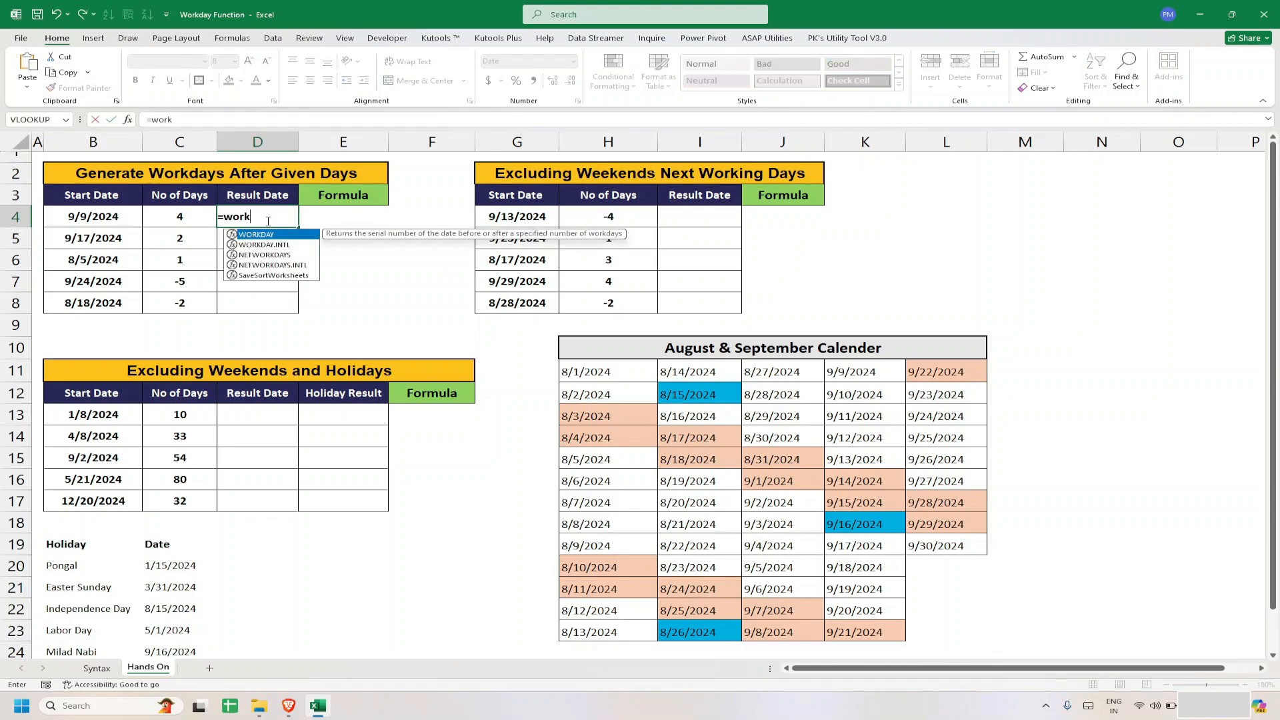
key("Tab")
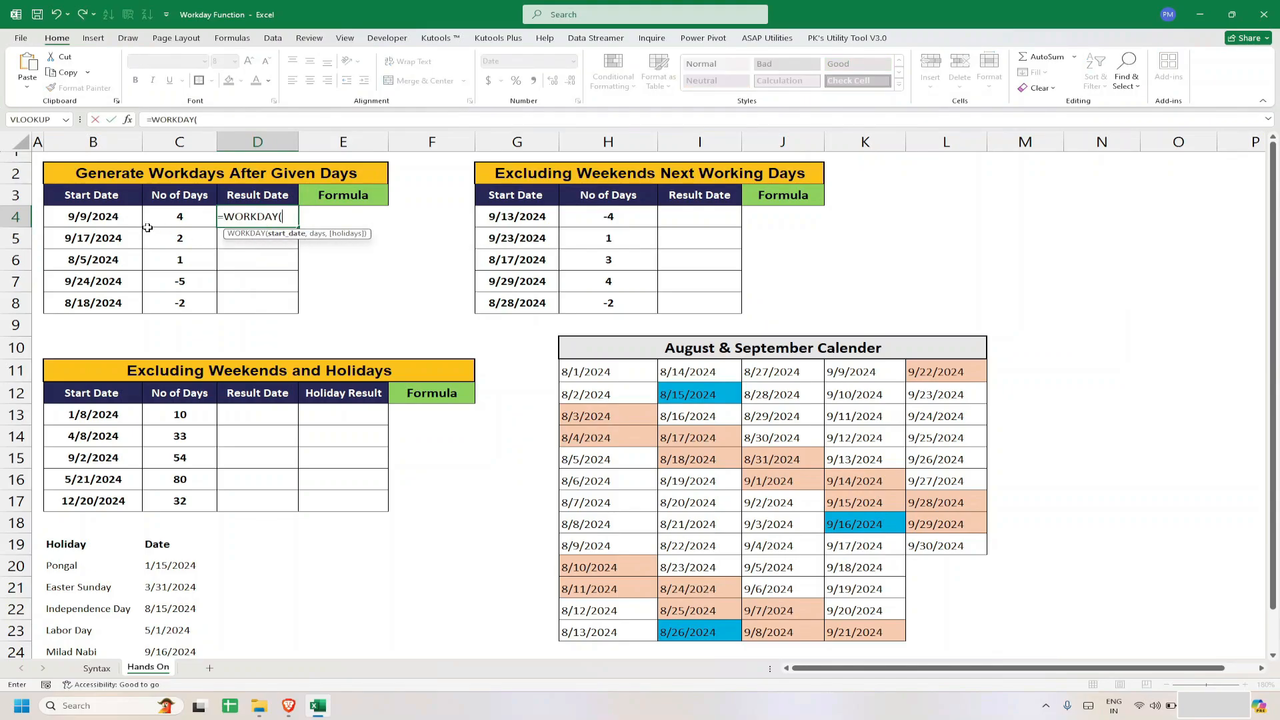
left_click(102, 215)
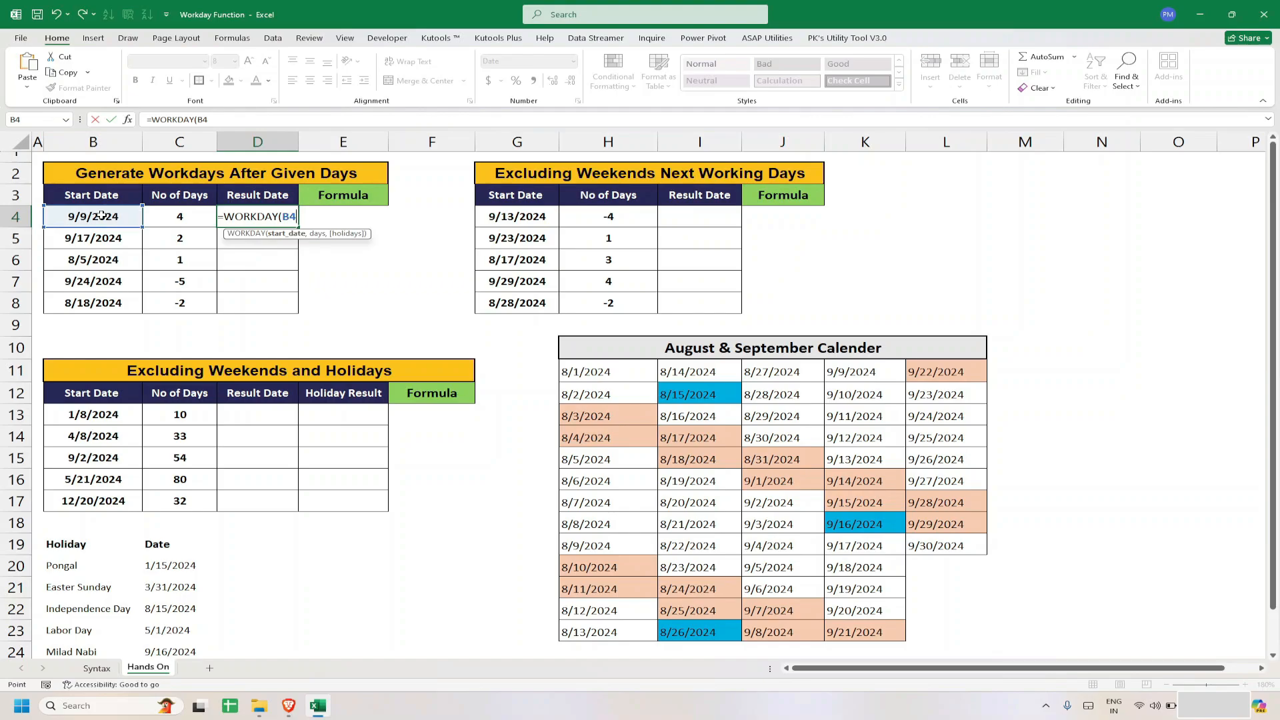
type(",")
left_click(154, 248)
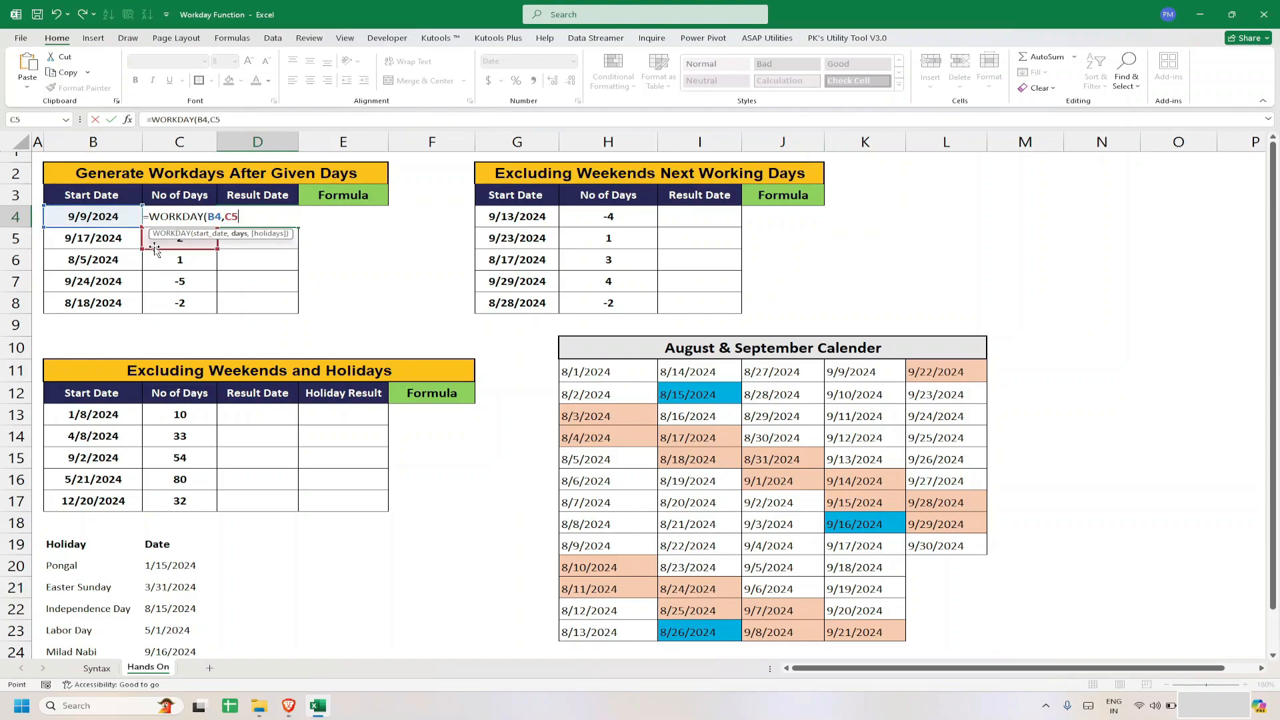
key("Up")
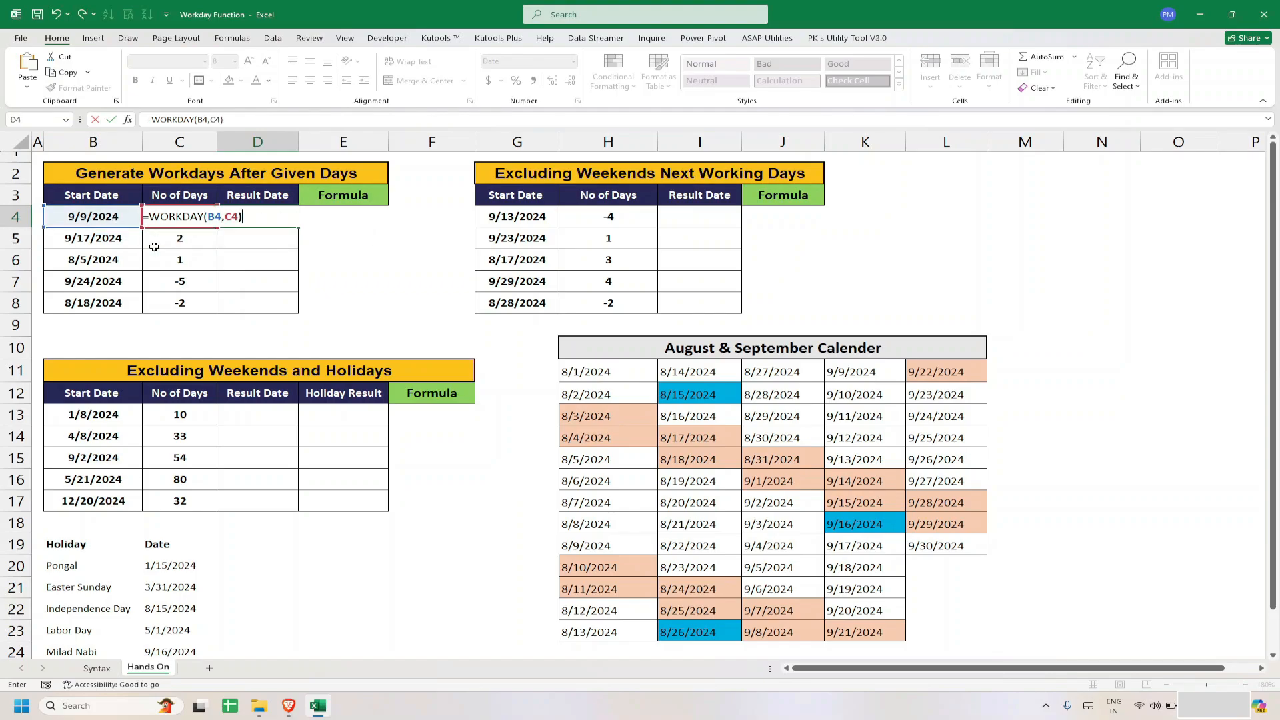
key("Return")
key("Up")
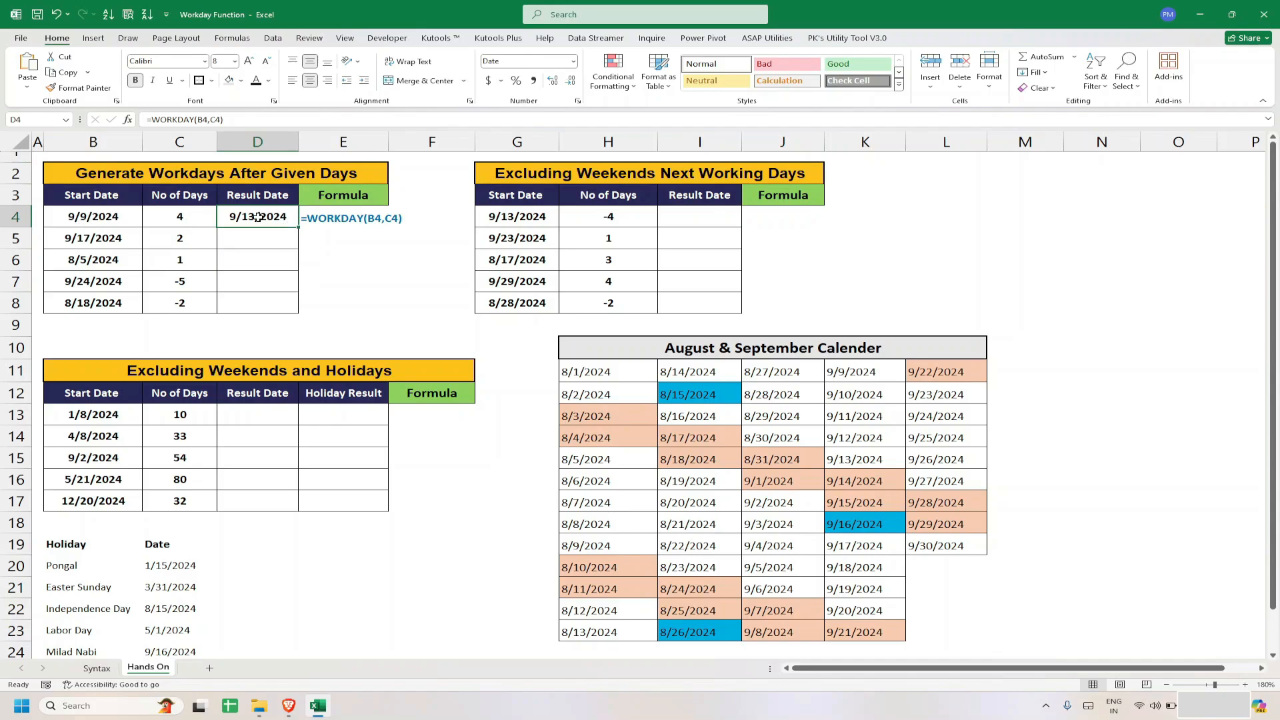
left_click_drag(299, 225, 306, 305)
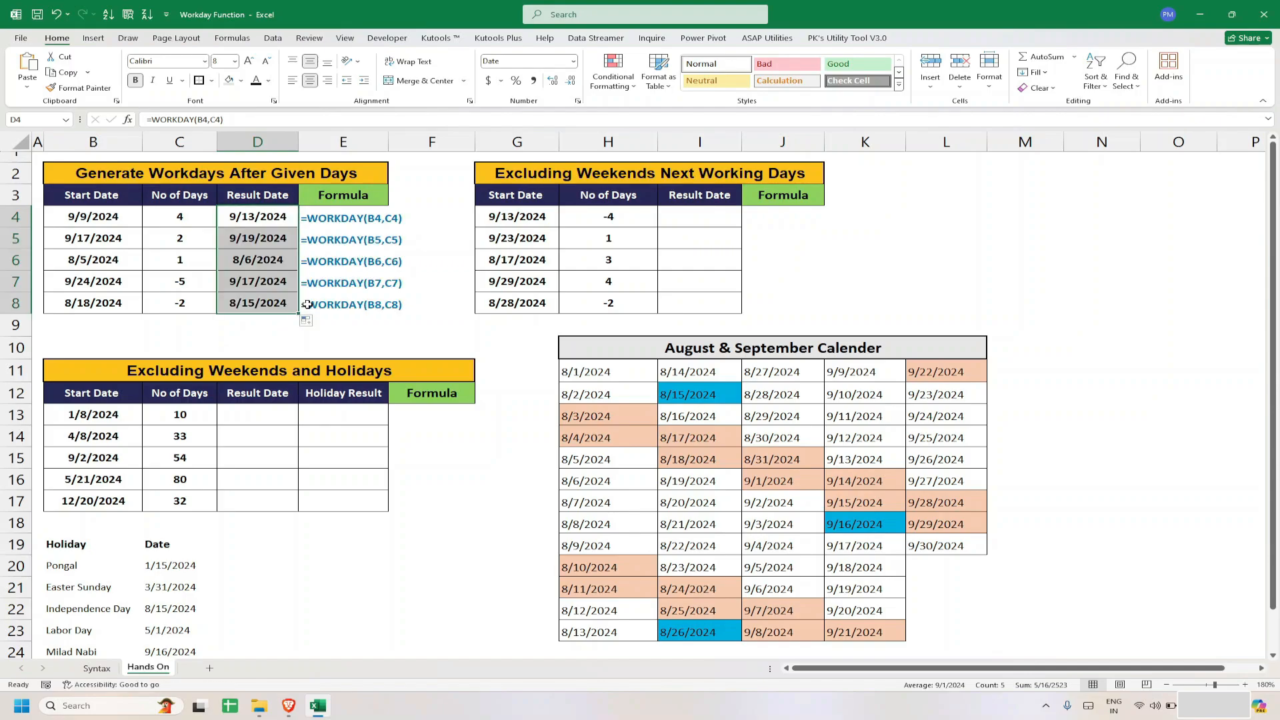
left_click(76, 312)
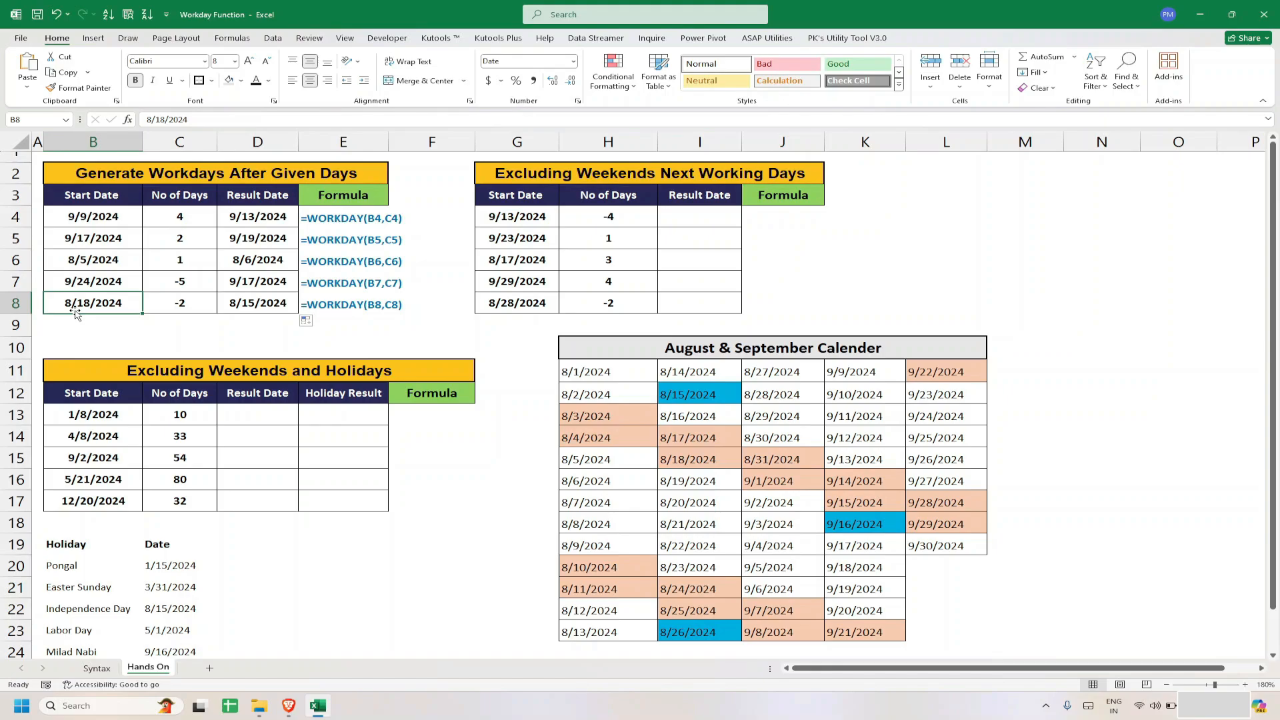
left_click(241, 303)
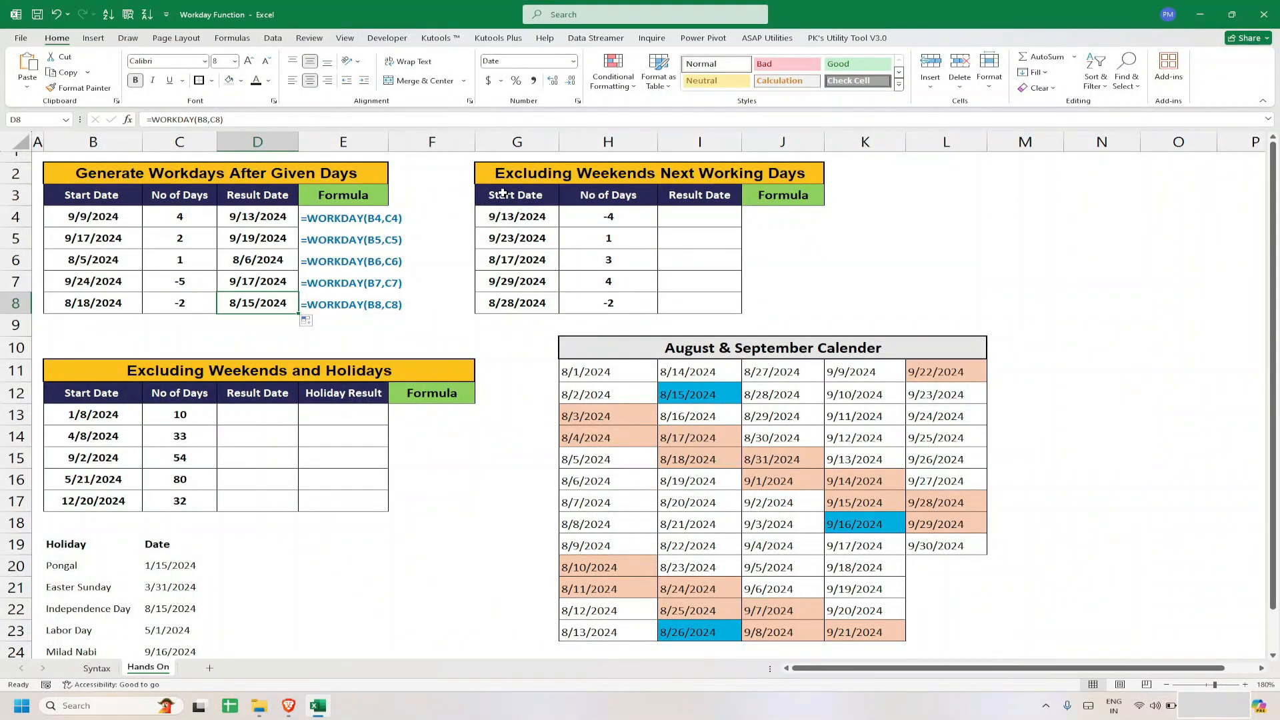
- Enter =WORKDAY(G4,H4) in I4 as the first result date of the Excluding Weekends Next Working Days table
left_click_drag(504, 195, 611, 281)
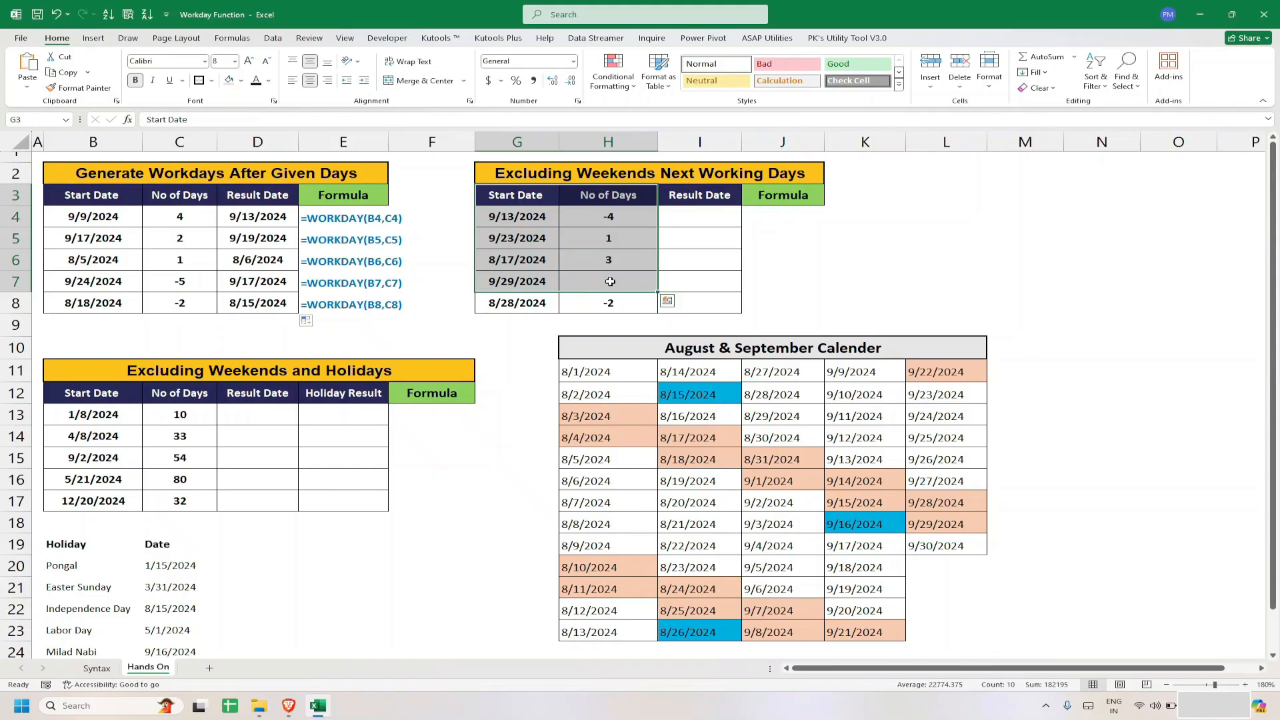
left_click(684, 210)
type("=")
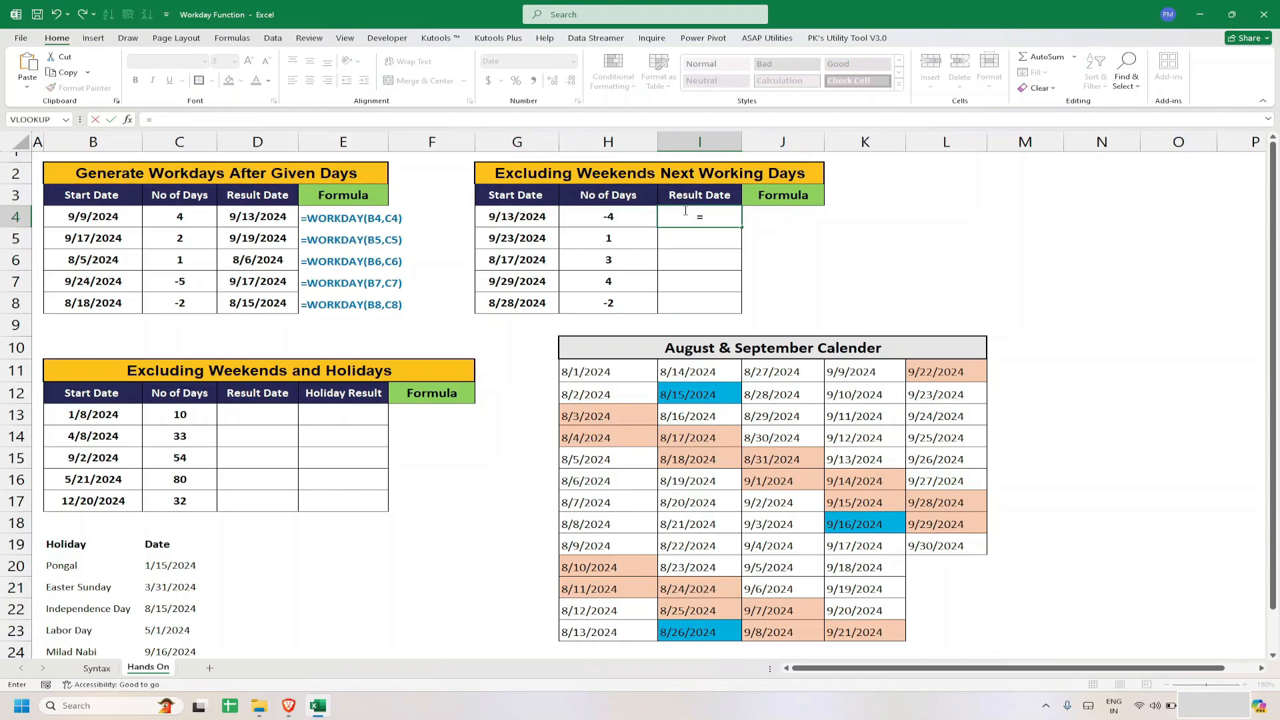
type("work")
key("Tab")
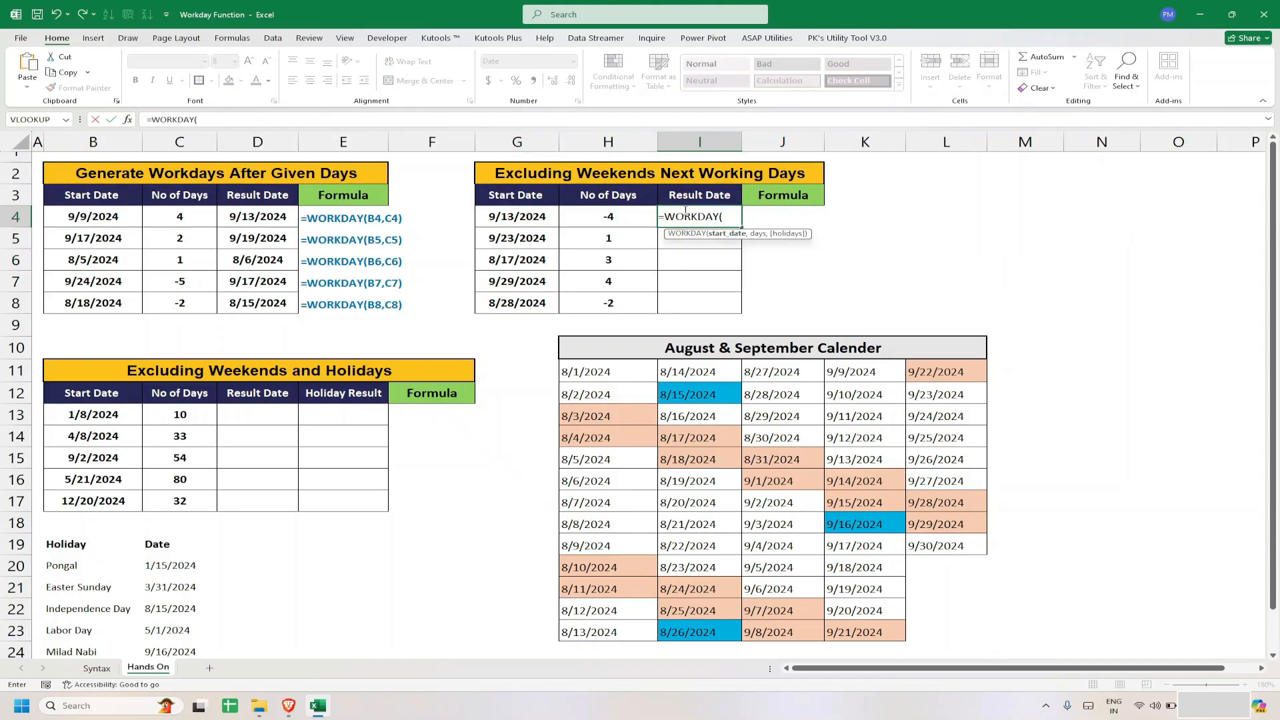
left_click(526, 220)
type(",")
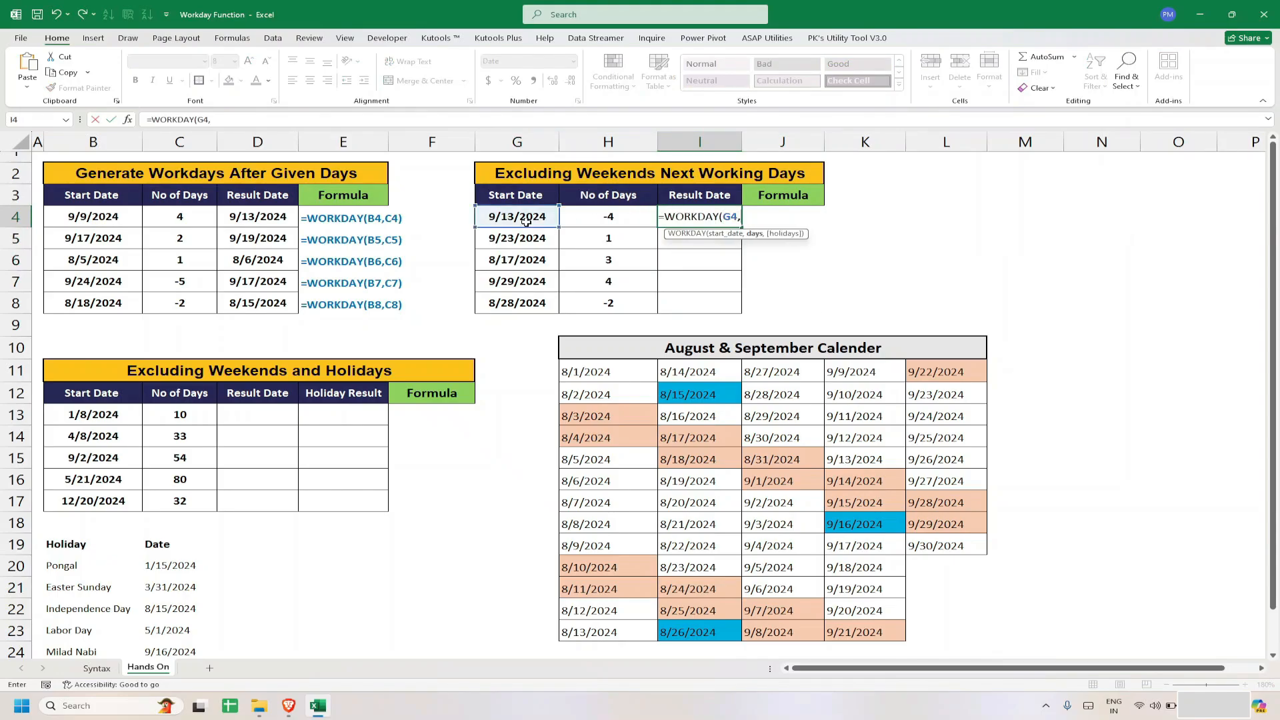
left_click(604, 215)
key("ctrl+Return")
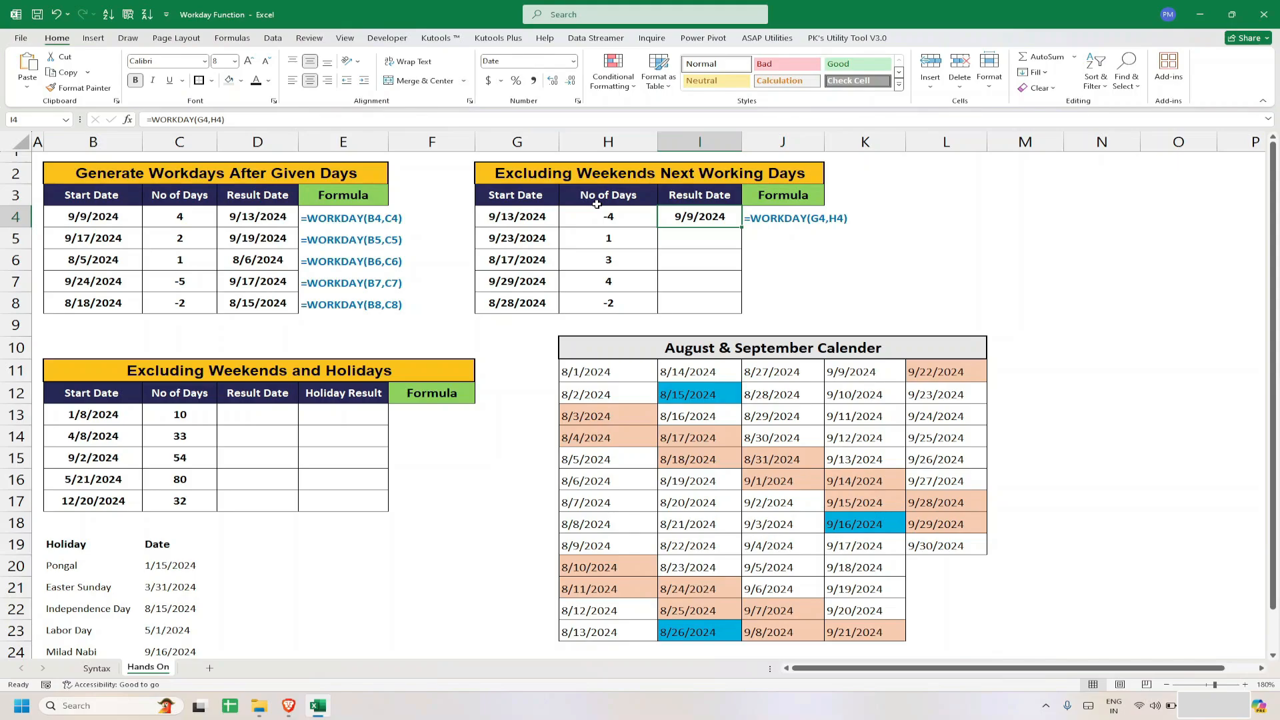
- Check I4's result against the dates in the calendar and fill its formula down through I8
left_click(859, 460)
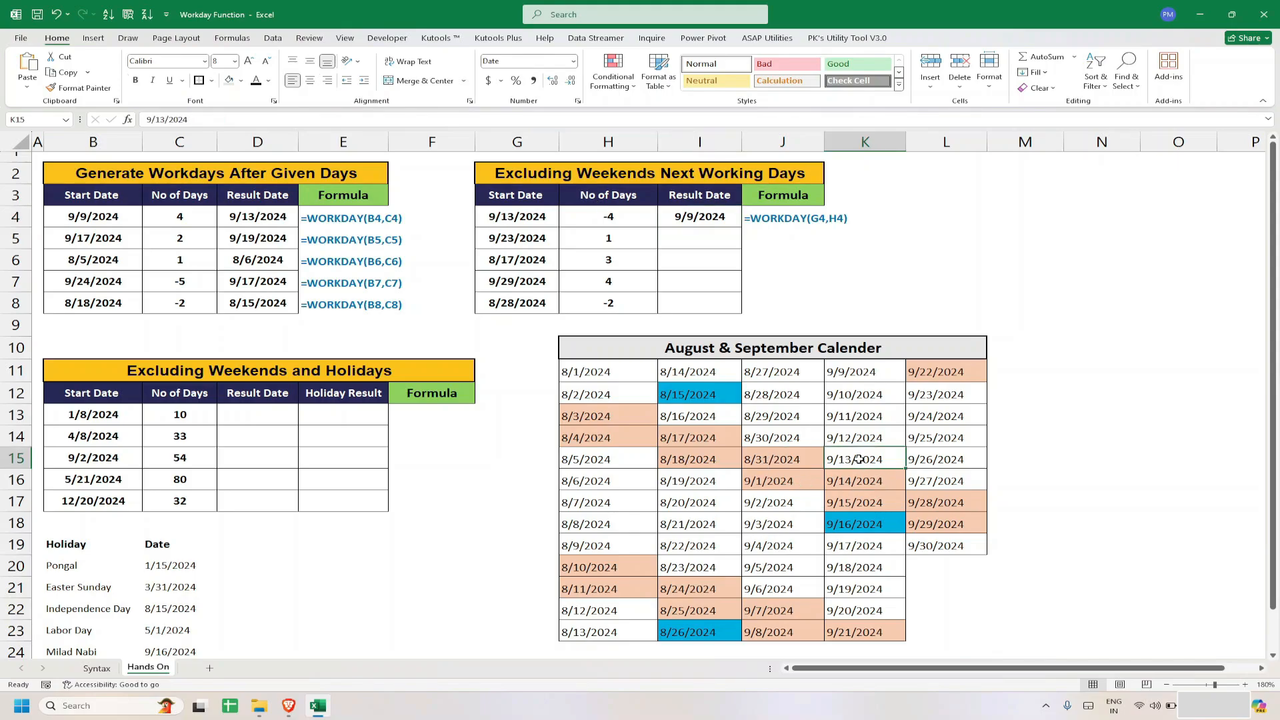
left_click(850, 375)
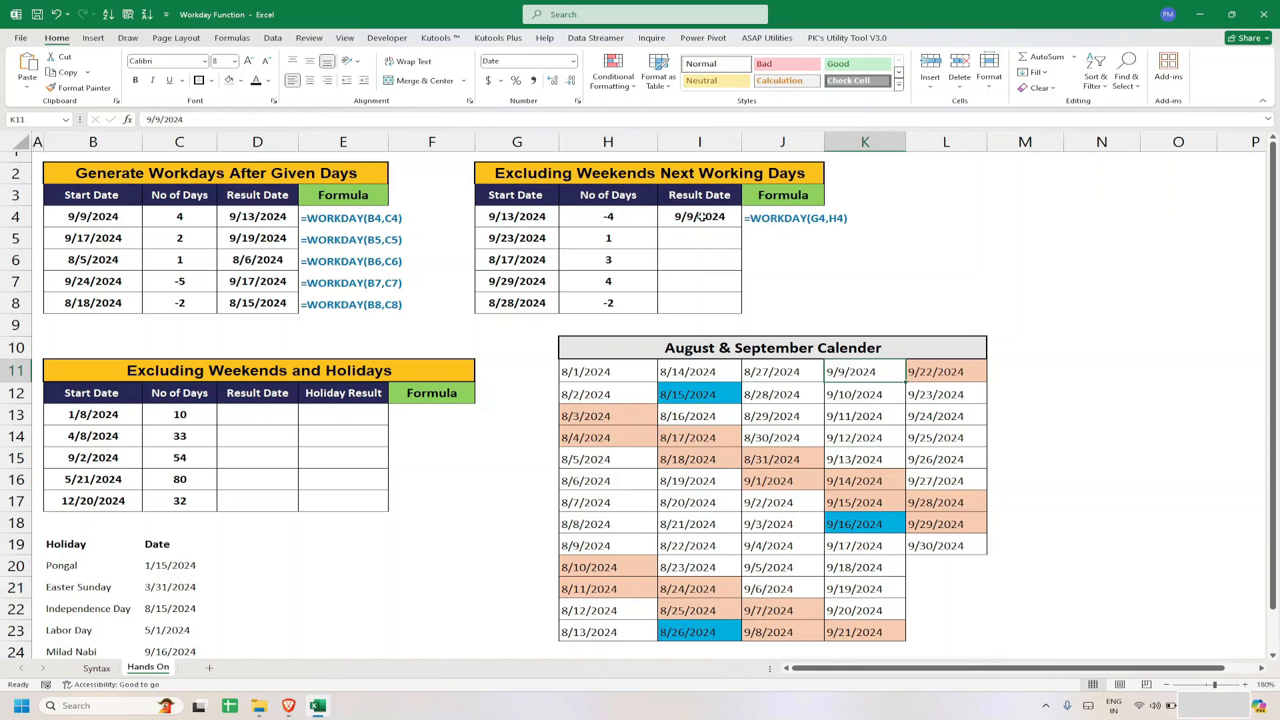
left_click_drag(700, 214, 745, 307)
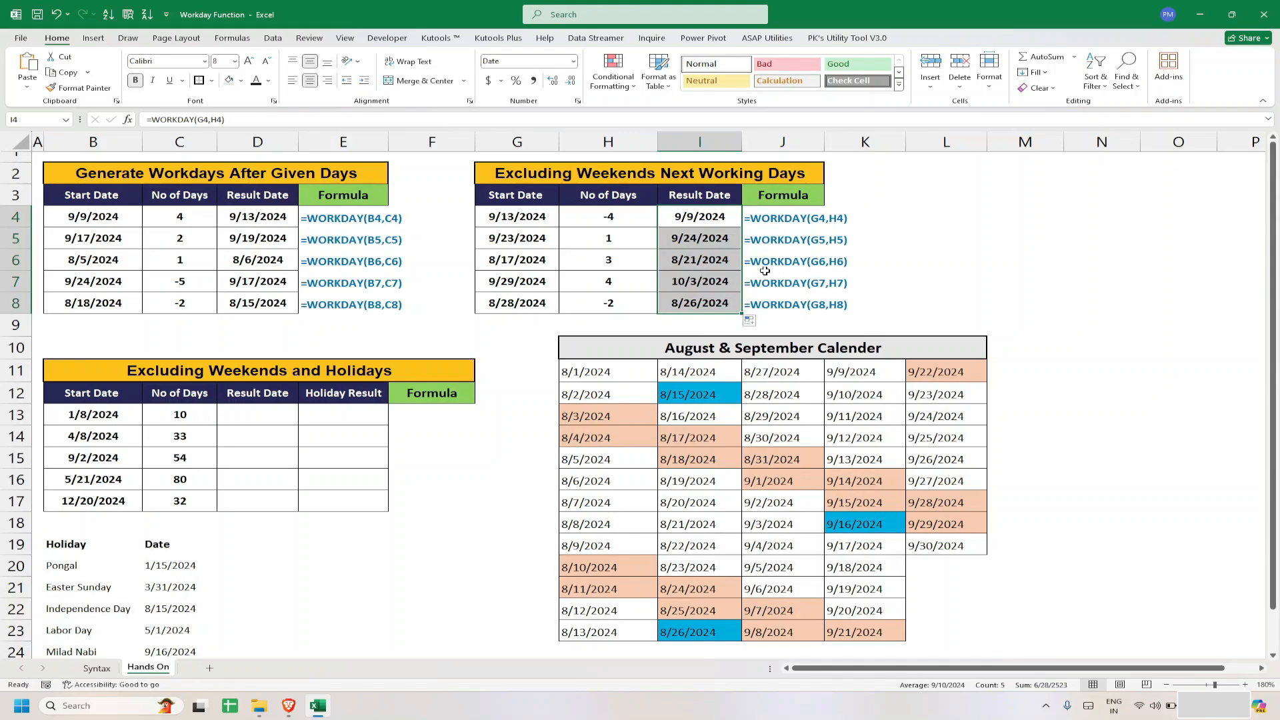
- Bold the calendar dates 8/19/2024 through 8/21/2024 in I16:I18 to mark the three workdays counted from 8/17/2024
left_click(517, 240)
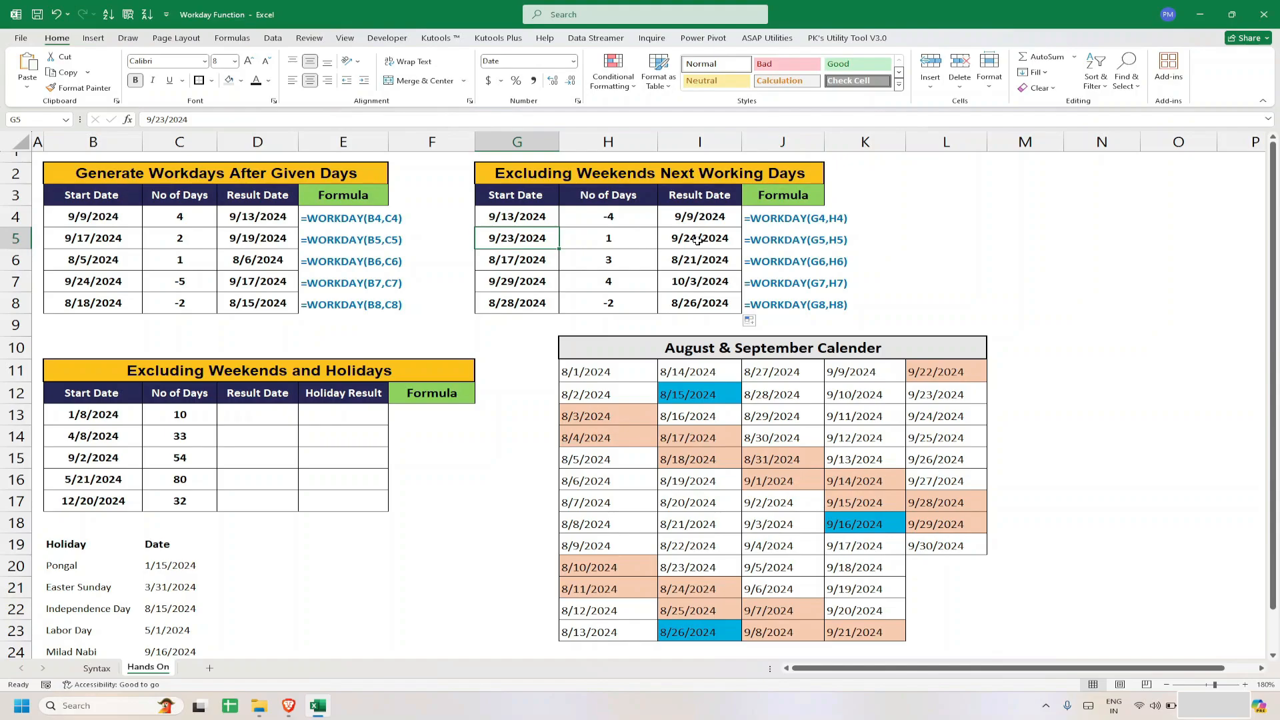
left_click(517, 260)
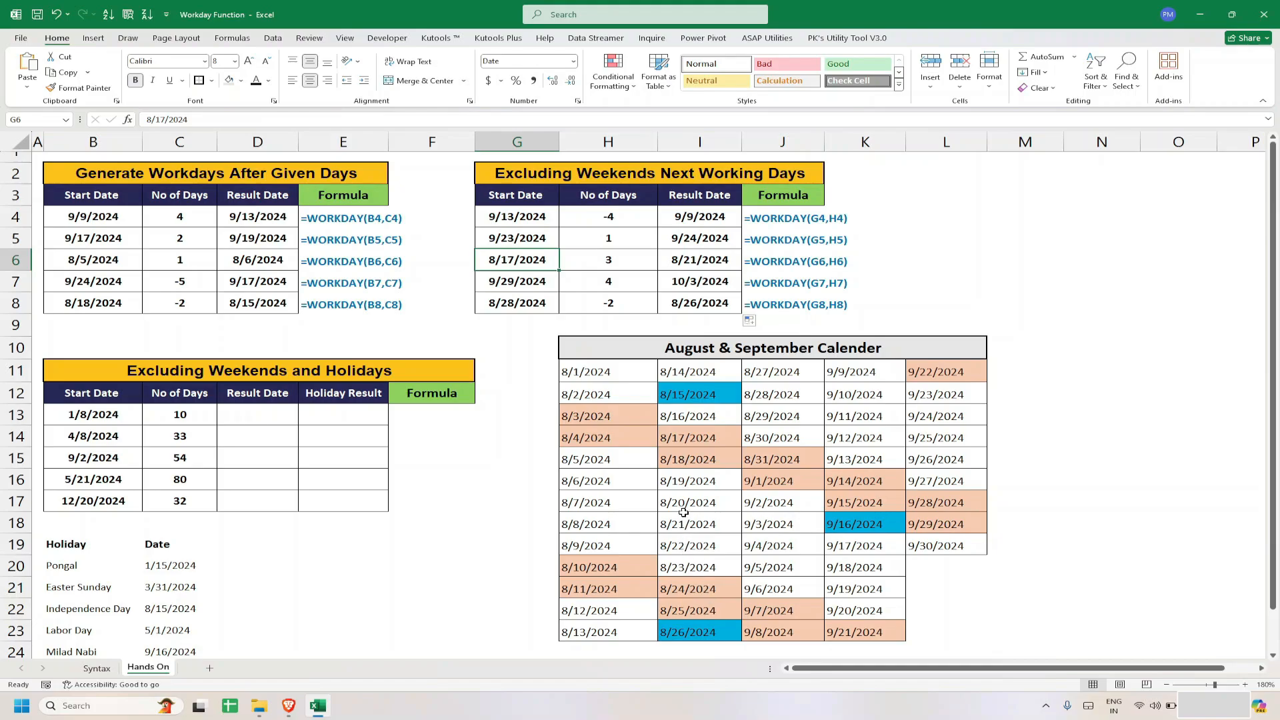
left_click(677, 439)
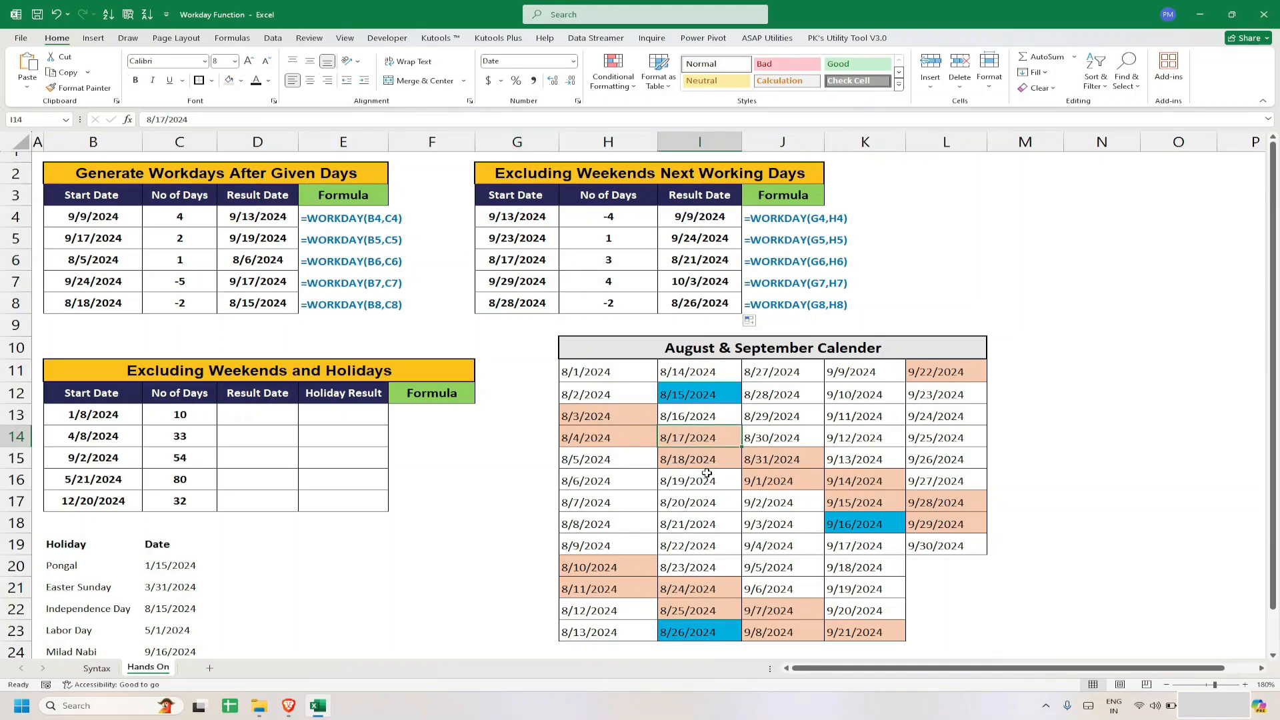
left_click(688, 482)
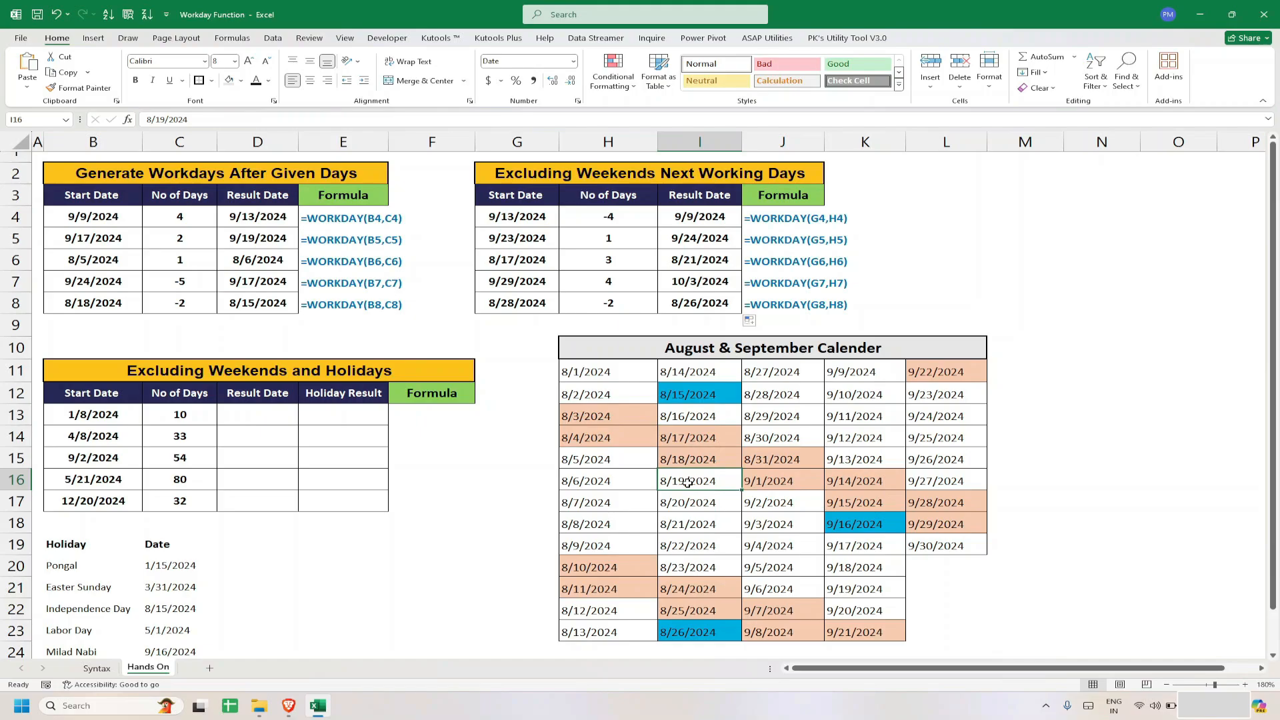
key("shift+Down")
key("shift+Down")
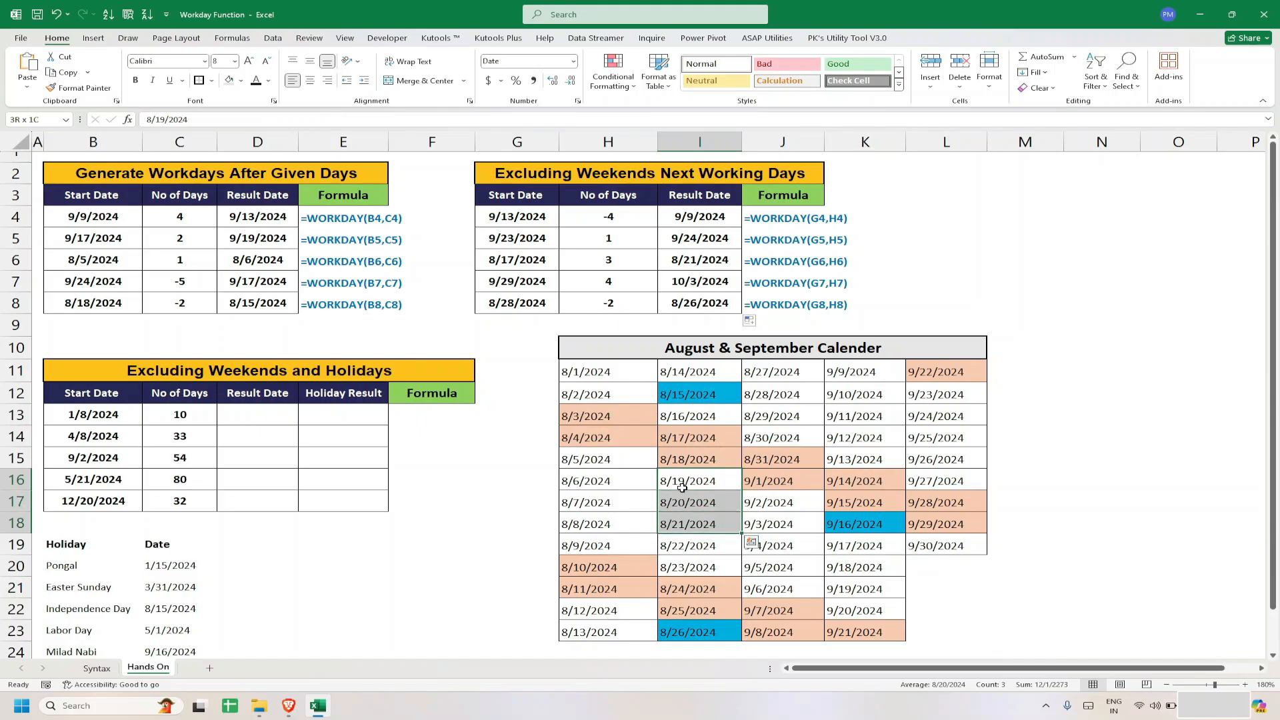
key("ctrl+b")
left_click(698, 261)
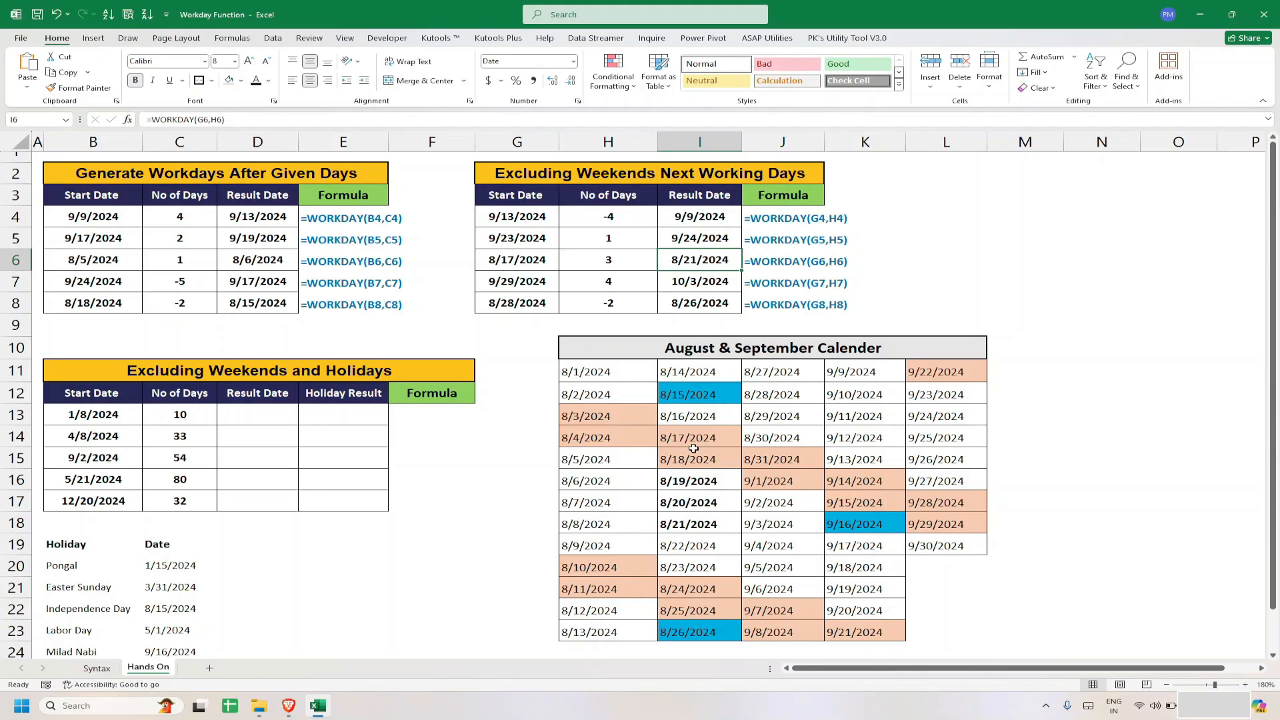
left_click_drag(686, 437, 689, 456)
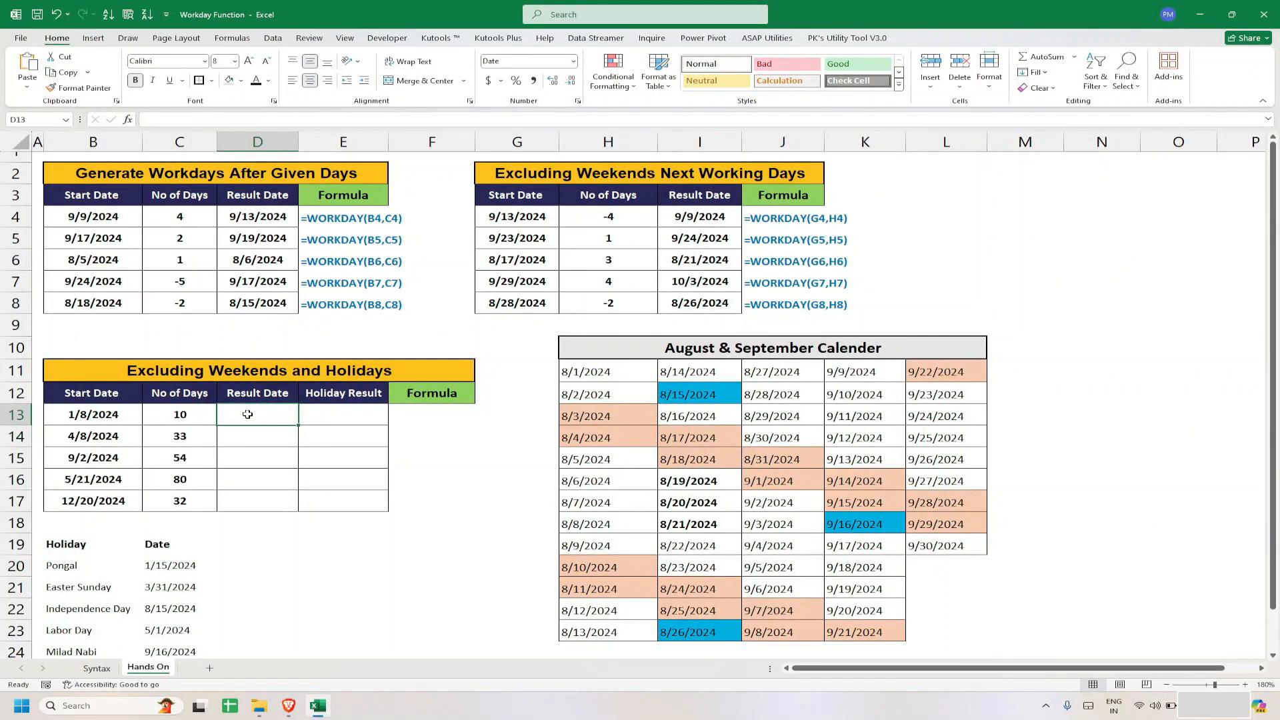
- Calculate the Excluding Weekends and Holidays table's result dates by entering =WORKDAY(B13,C13) in D13 and filling it down through D17
left_click_drag(148, 565, 149, 617)
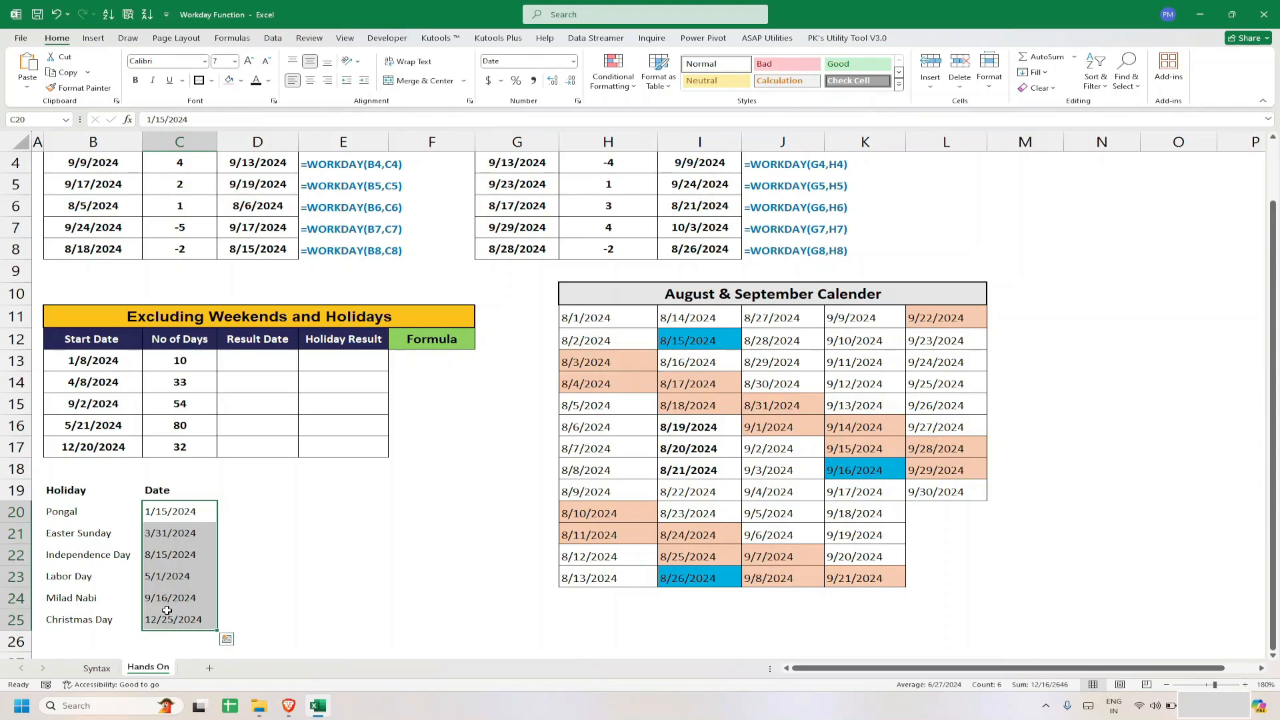
left_click(239, 359)
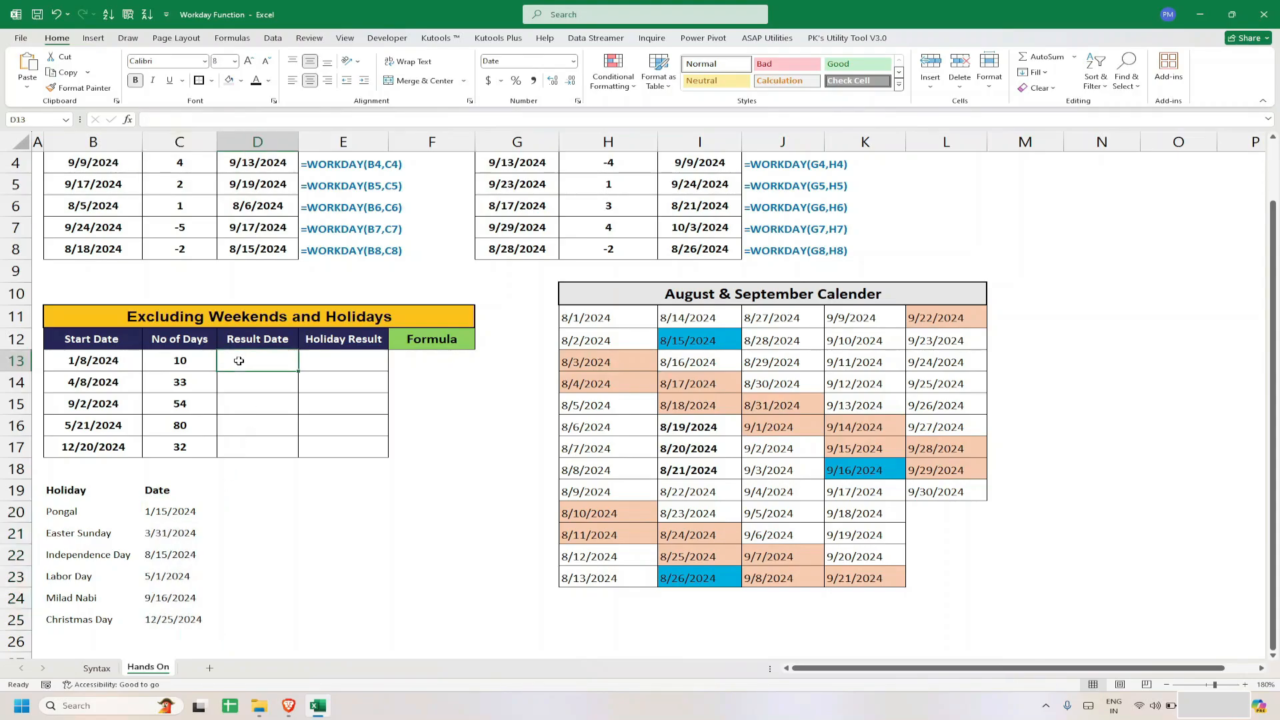
type("=work")
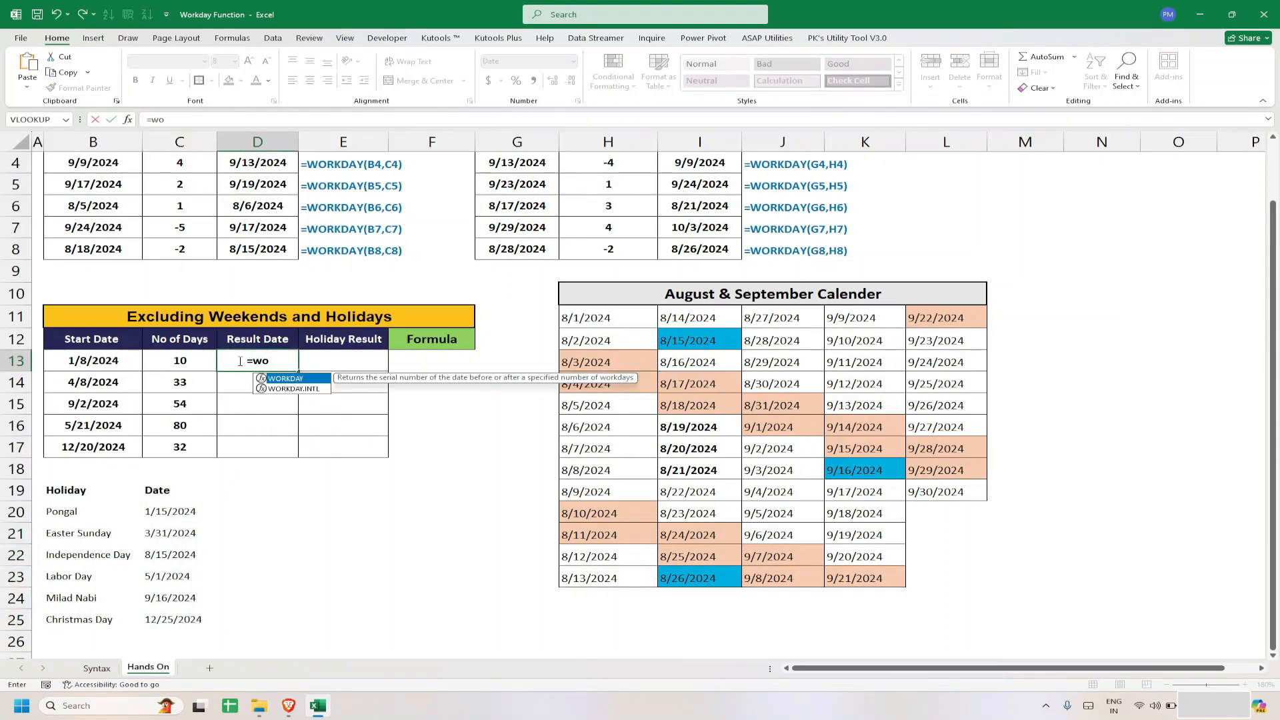
key("Tab")
left_click(96, 363)
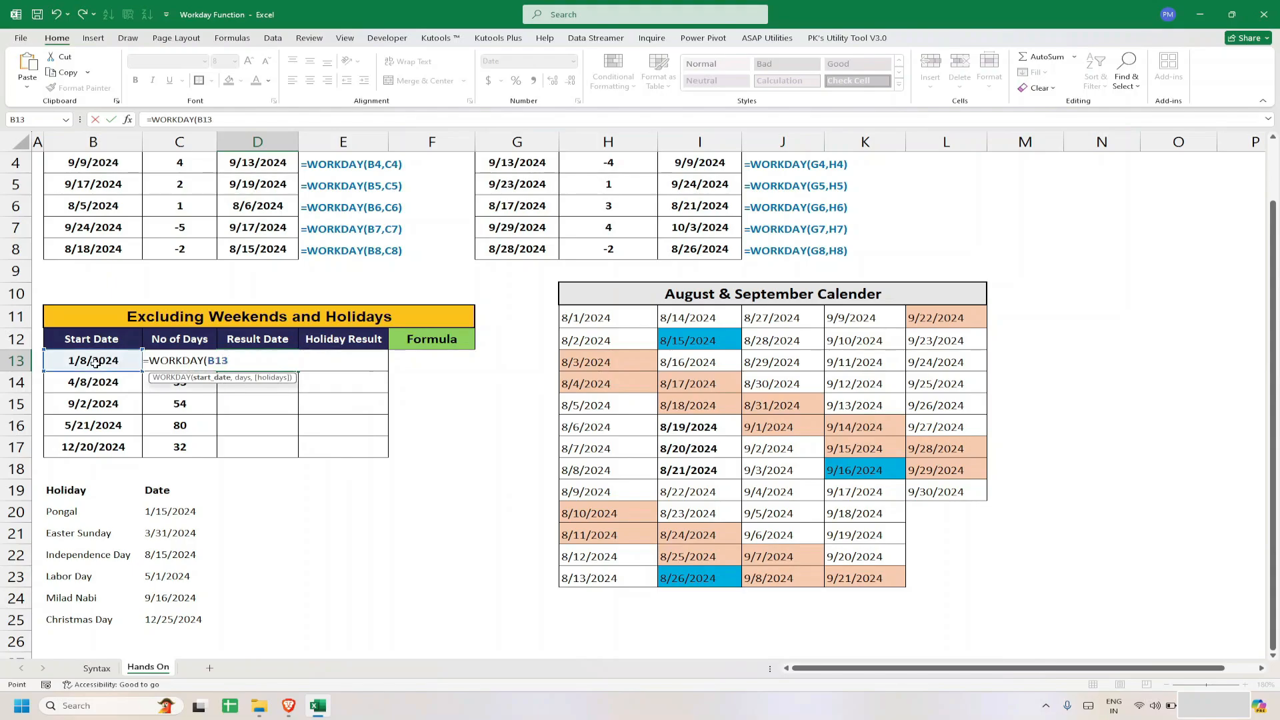
type(",")
key("Left")
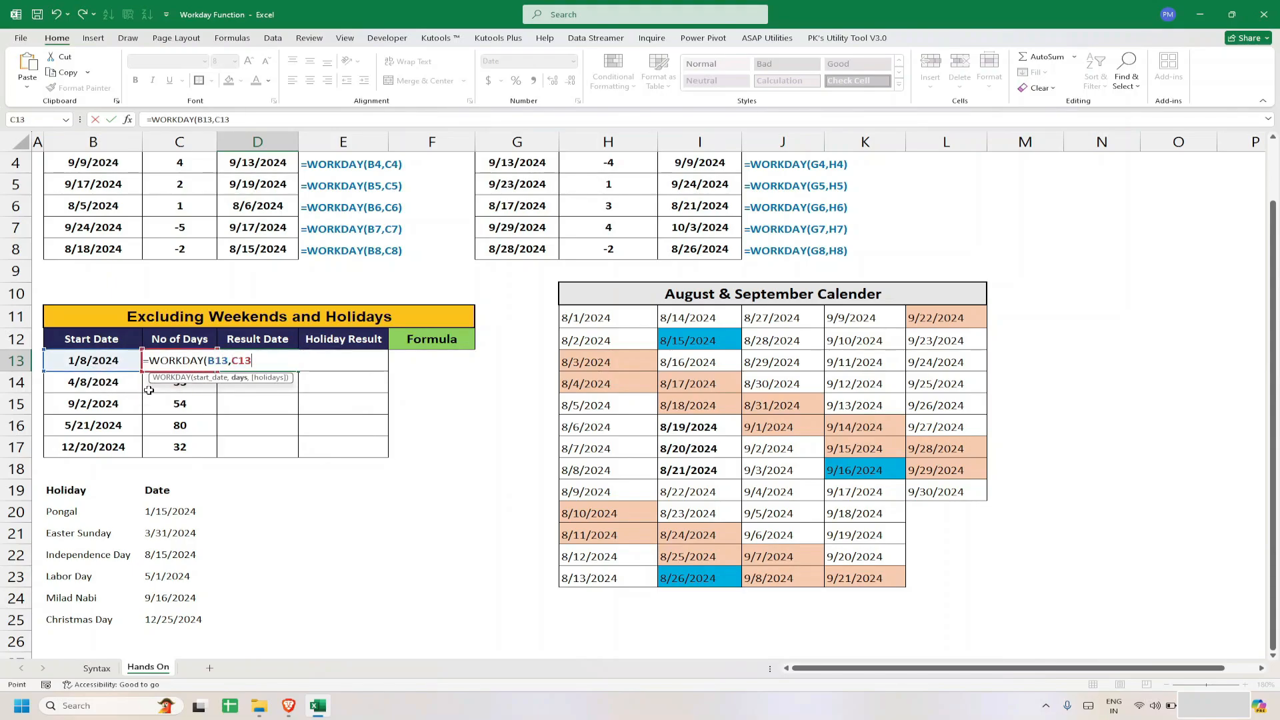
key("Return")
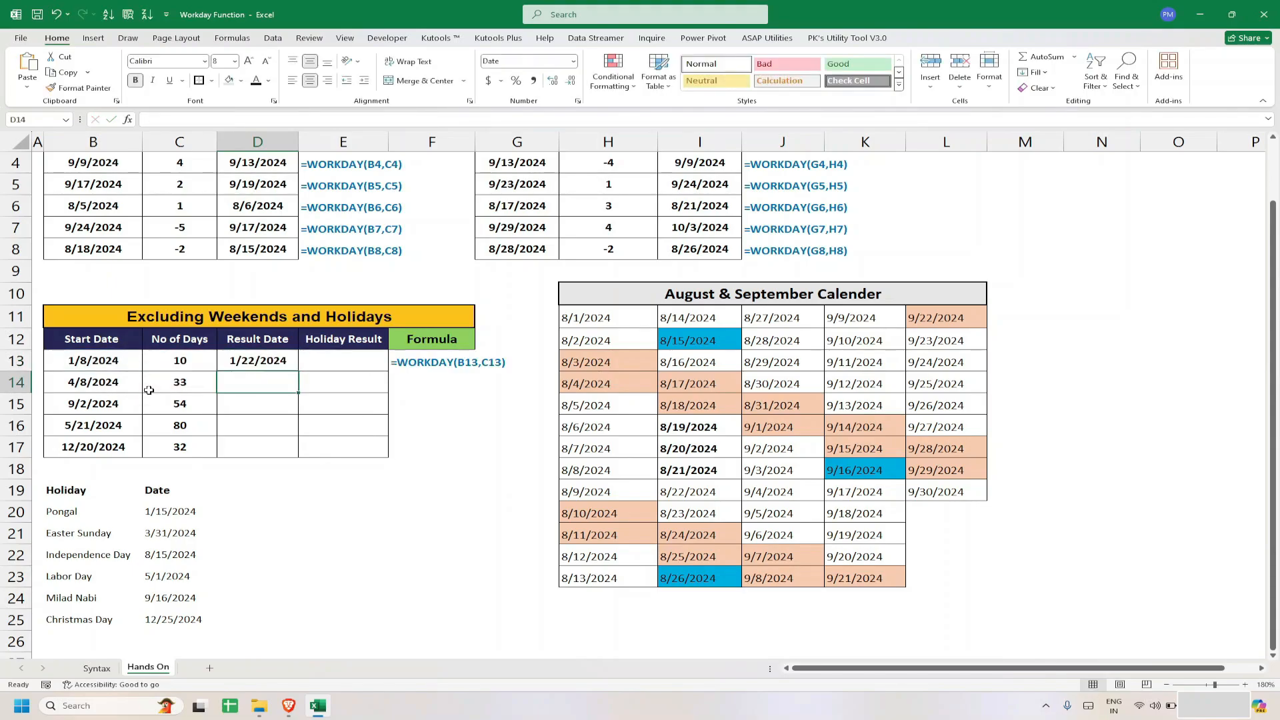
key("Up")
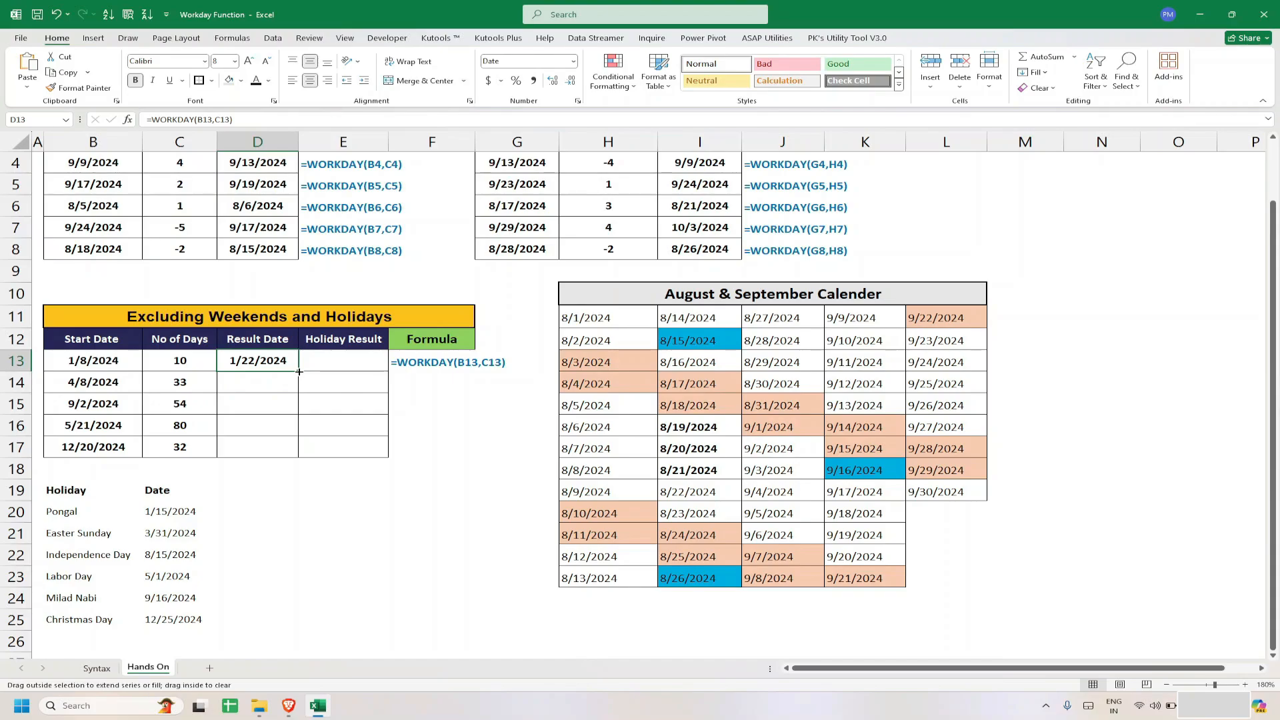
left_click_drag(298, 371, 299, 453)
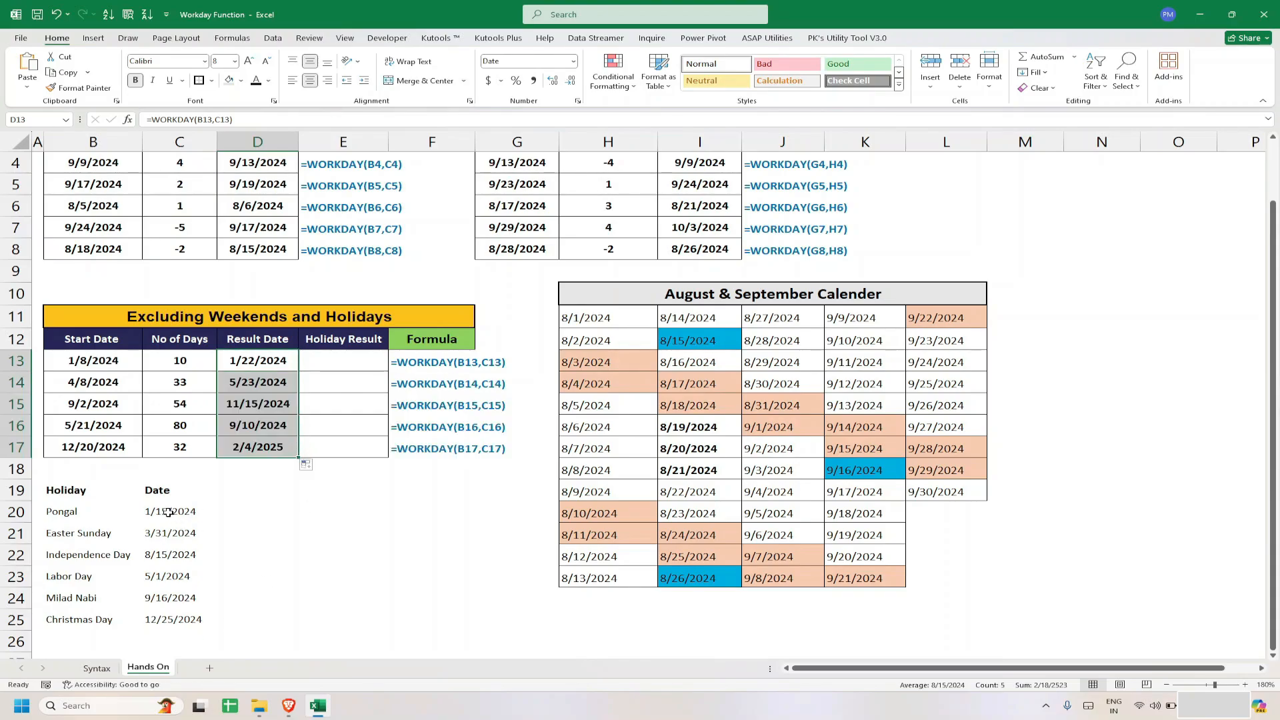
- Build the Holiday Result formula =WORKDAY(B13,C13,C20:C25 in E13, using the listed holiday dates as the holidays argument
left_click_drag(170, 513, 180, 617)
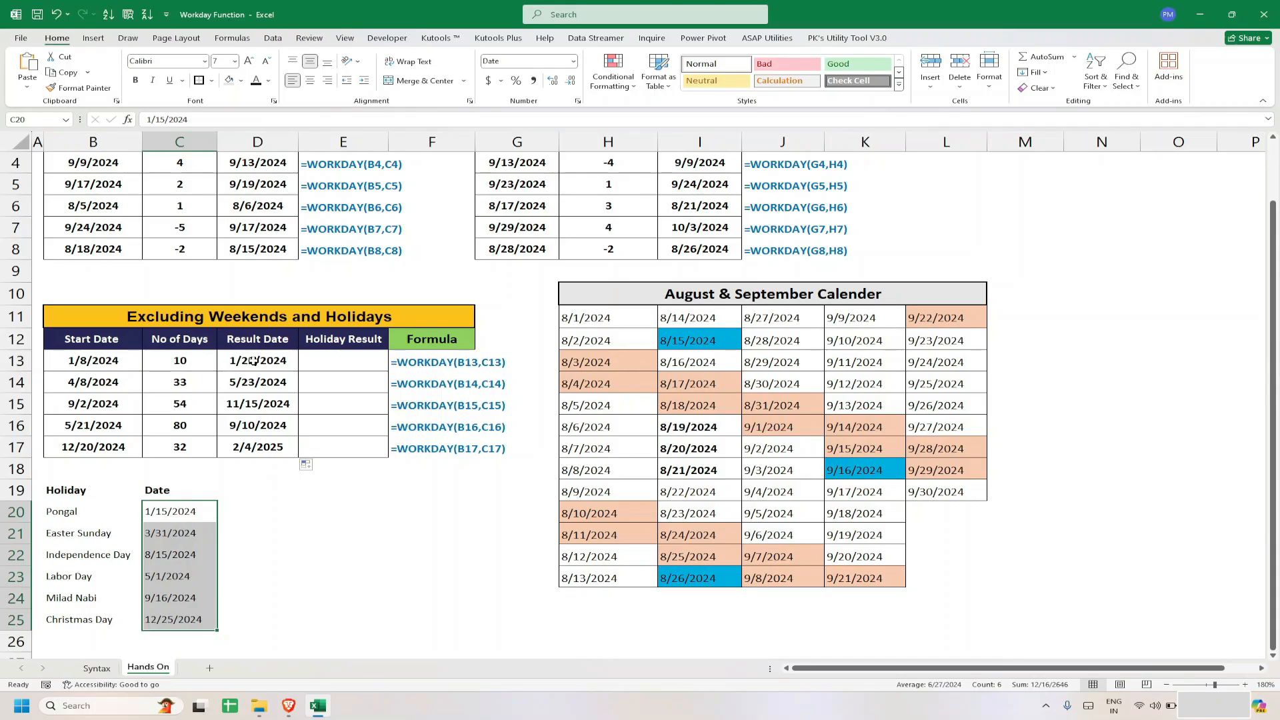
left_click_drag(255, 361, 258, 448)
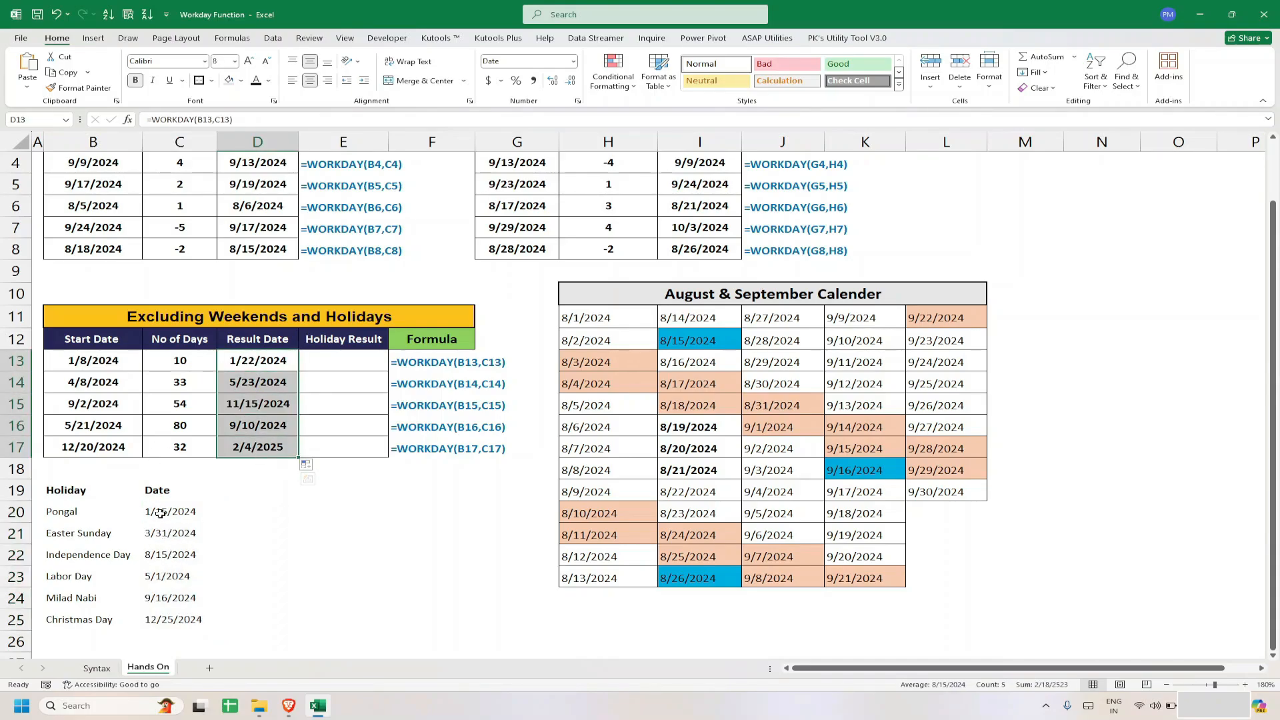
left_click(327, 368)
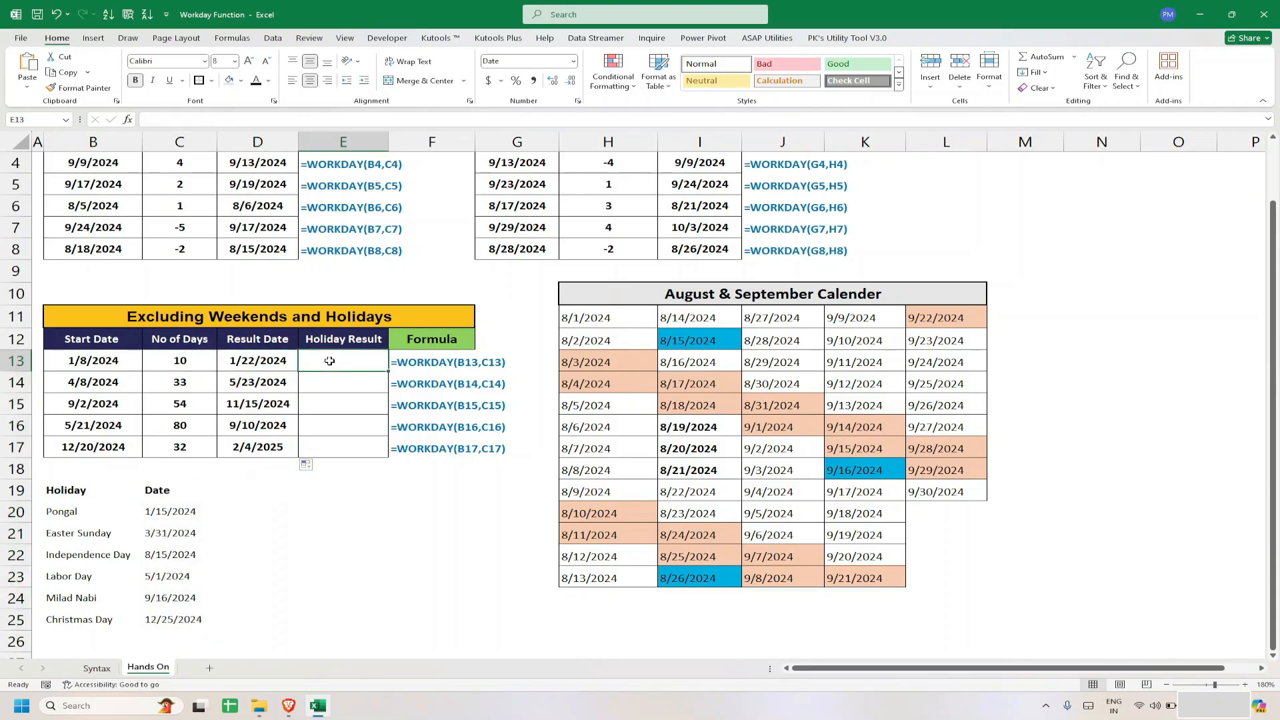
type("=work")
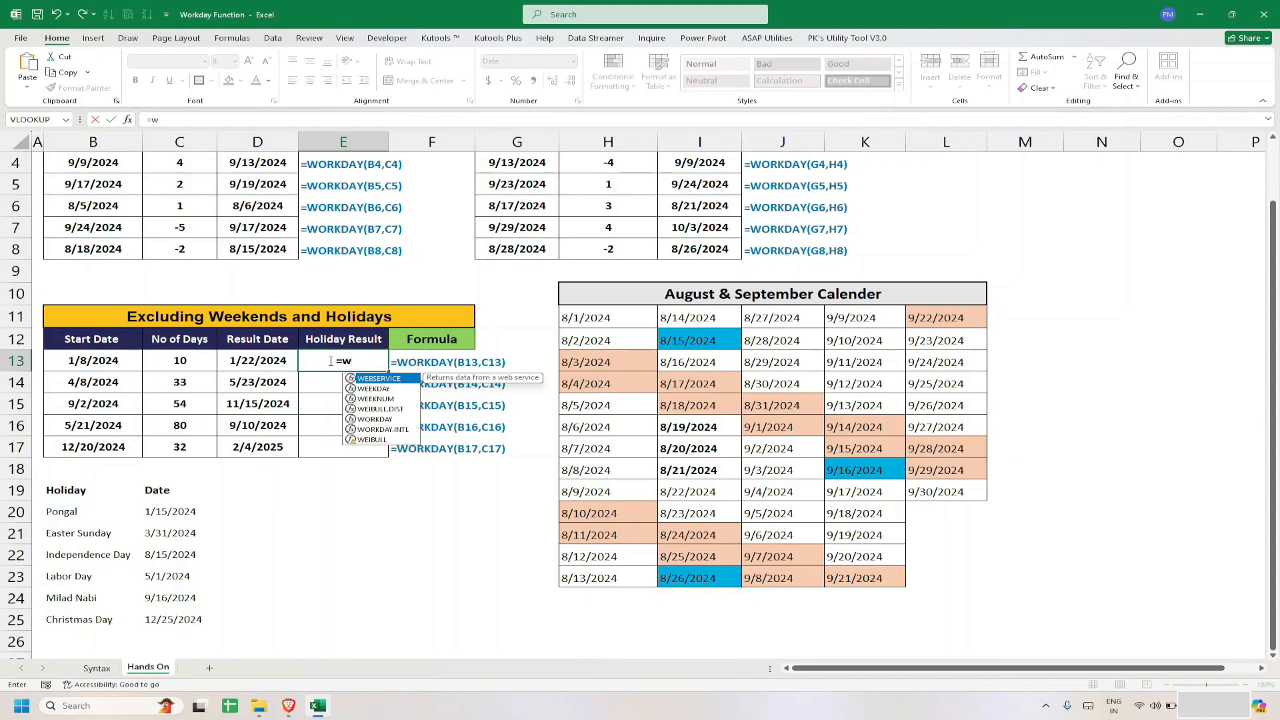
key("Tab")
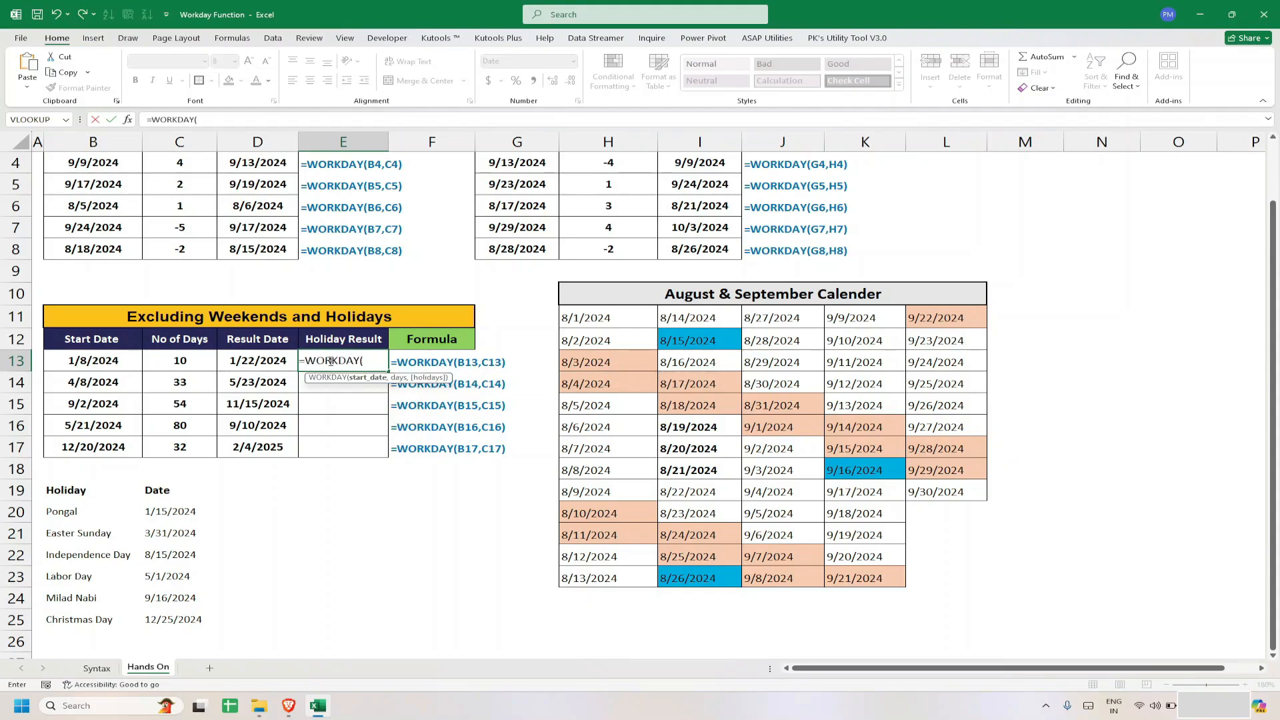
left_click(94, 362)
type(",")
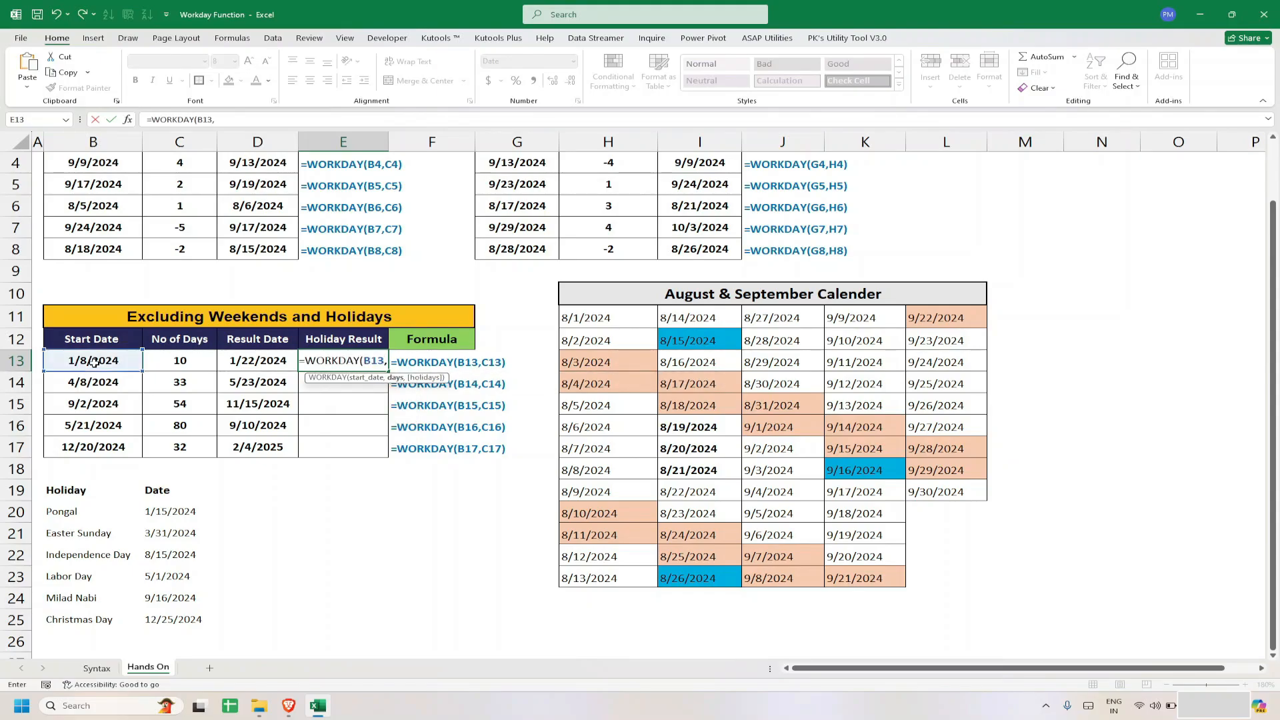
left_click(184, 361)
type(",")
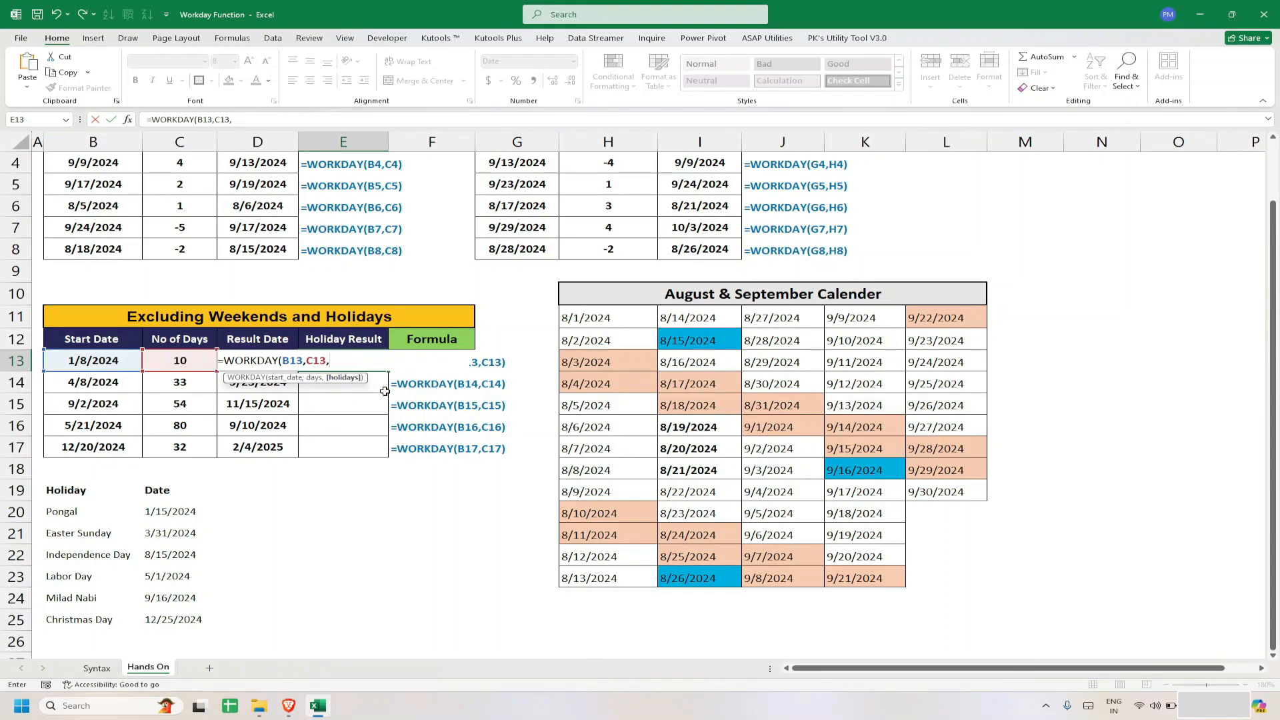
left_click_drag(170, 511, 167, 622)
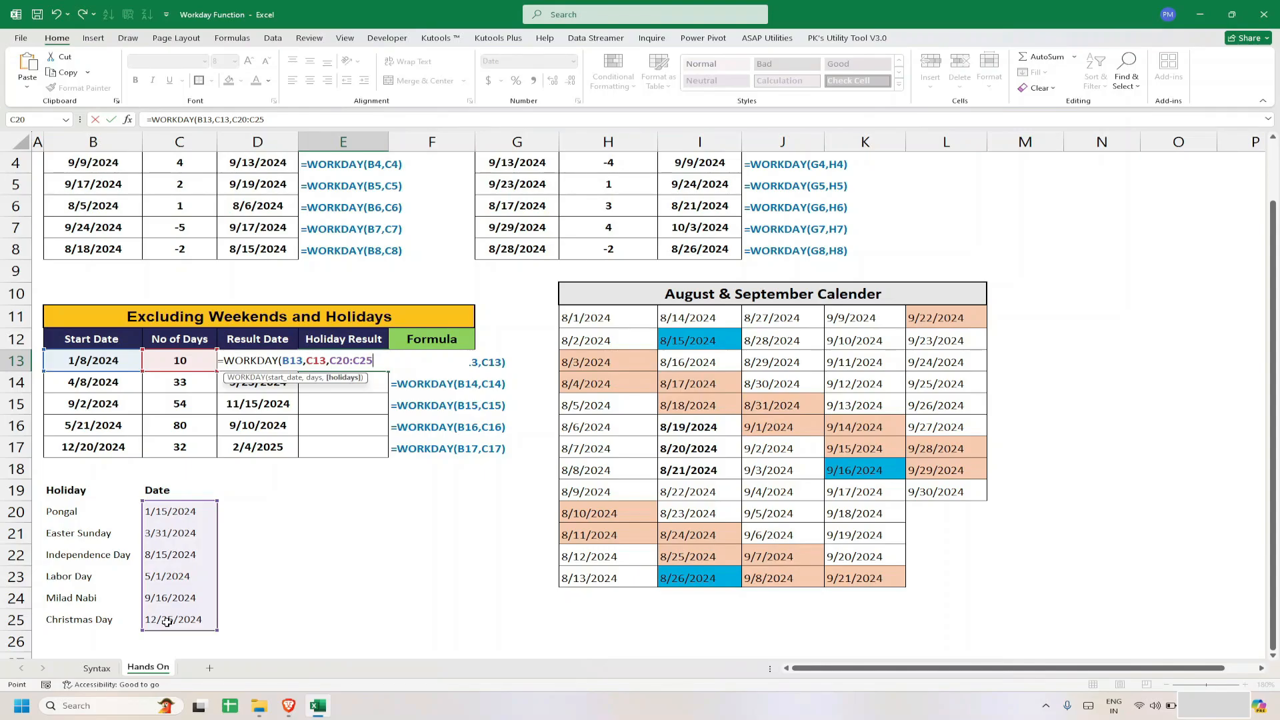
- Lock the holiday range as $C$20:$C$25 to complete E13's formula, and fill it down through E17
type(")")
key("BackSpace")
left_click_drag(264, 119, 233, 119)
key("F4")
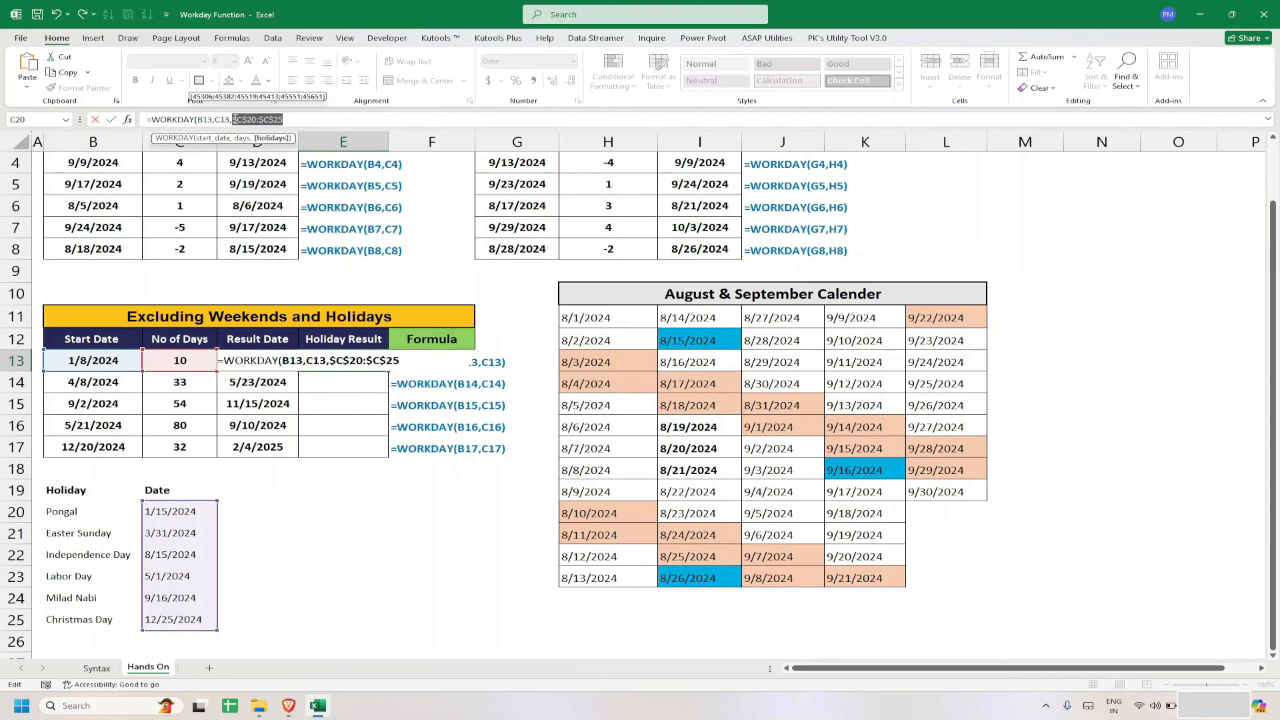
type(")")
left_click(232, 119)
left_click_drag(186, 506, 185, 612)
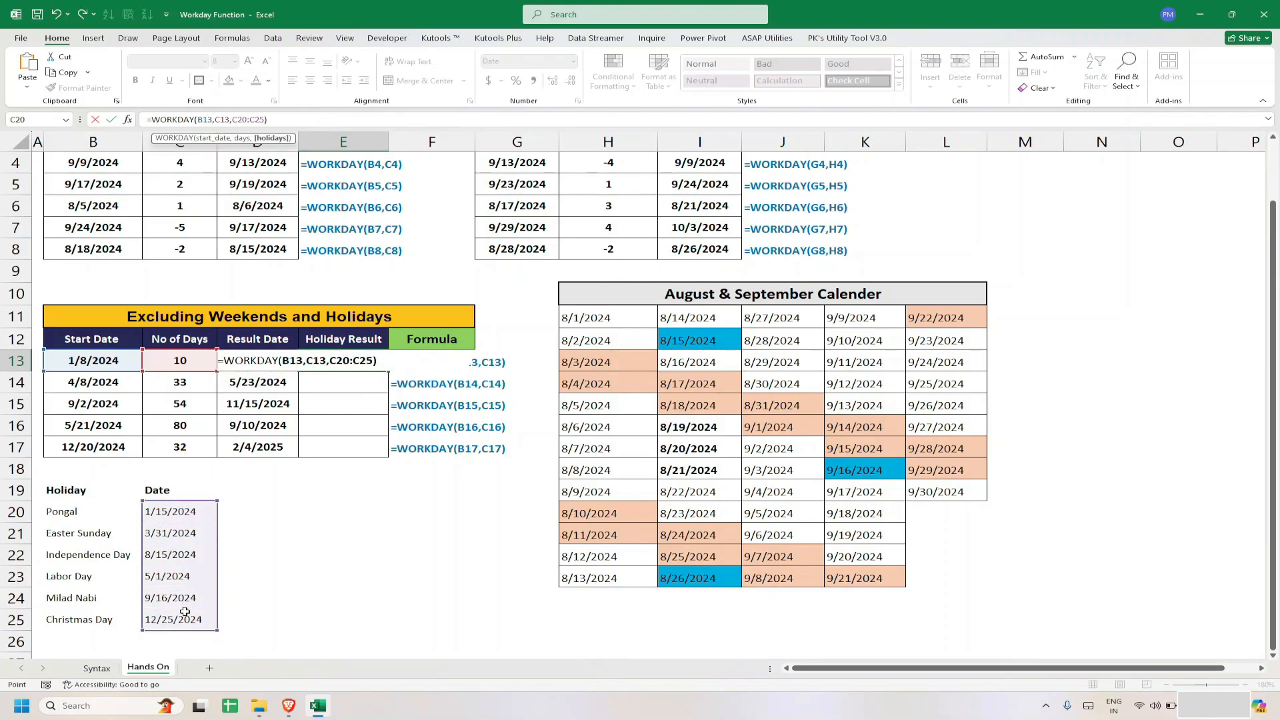
key("F4")
key("Return")
key("Up")
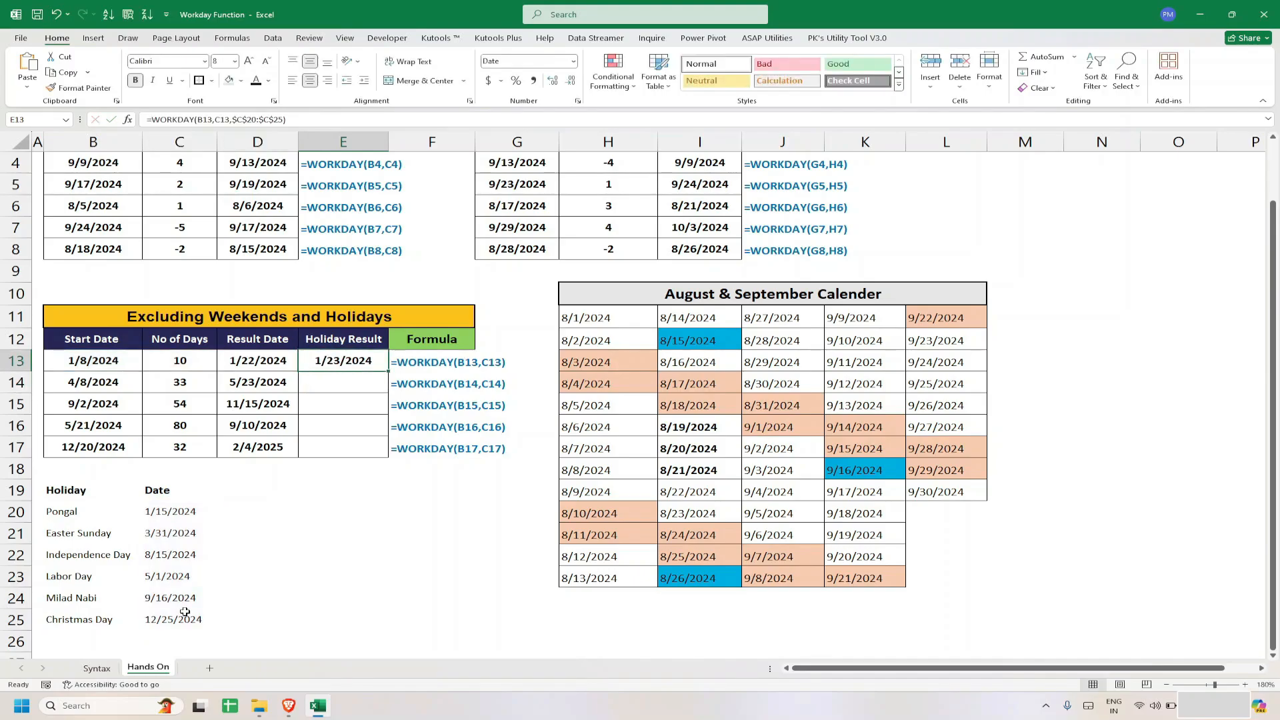
left_click_drag(388, 373, 387, 456)
- Compare the result dates in rows 13 and 15 with the Pongal and Milad Nabi holiday dates and the calendar
left_click(248, 366)
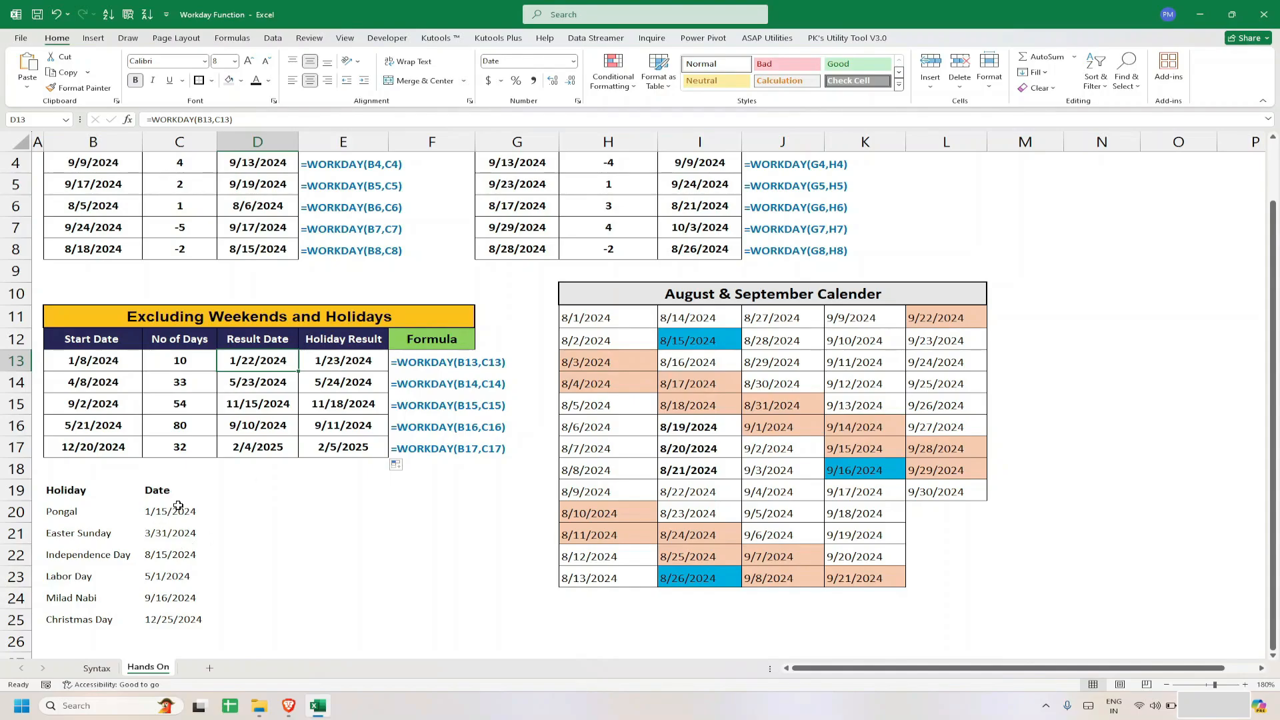
left_click_drag(175, 511, 180, 609)
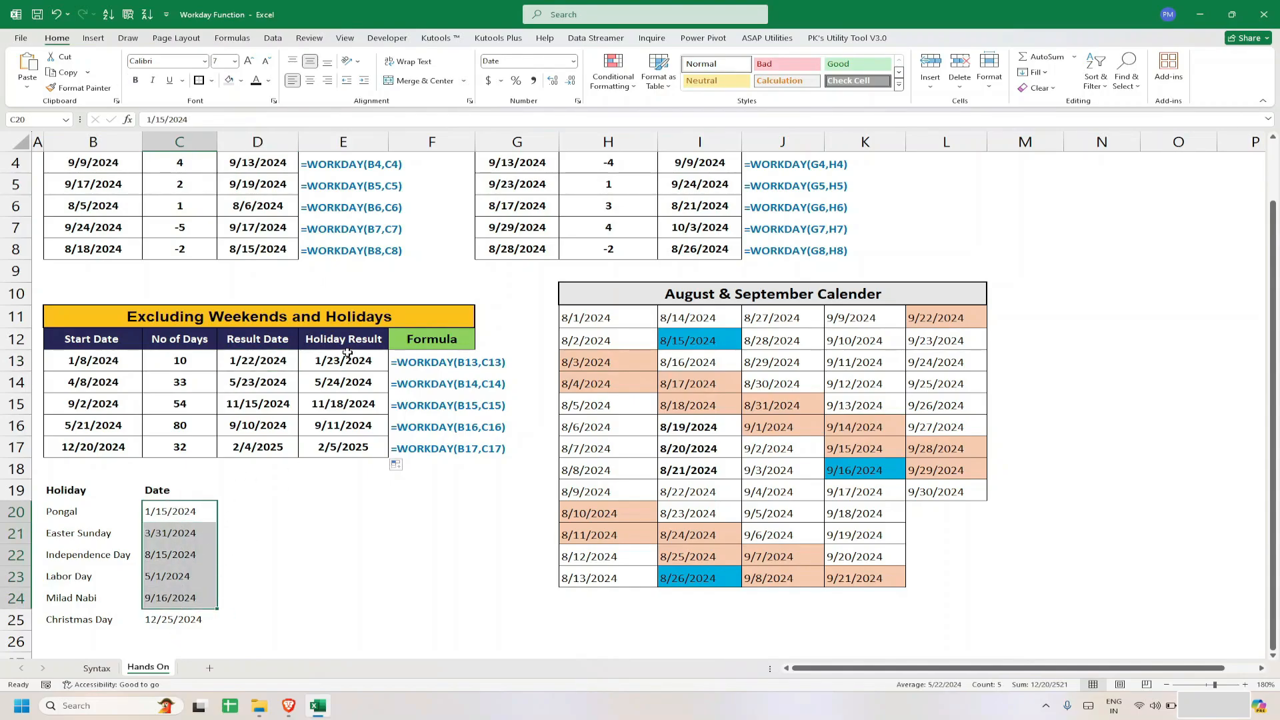
left_click(326, 363)
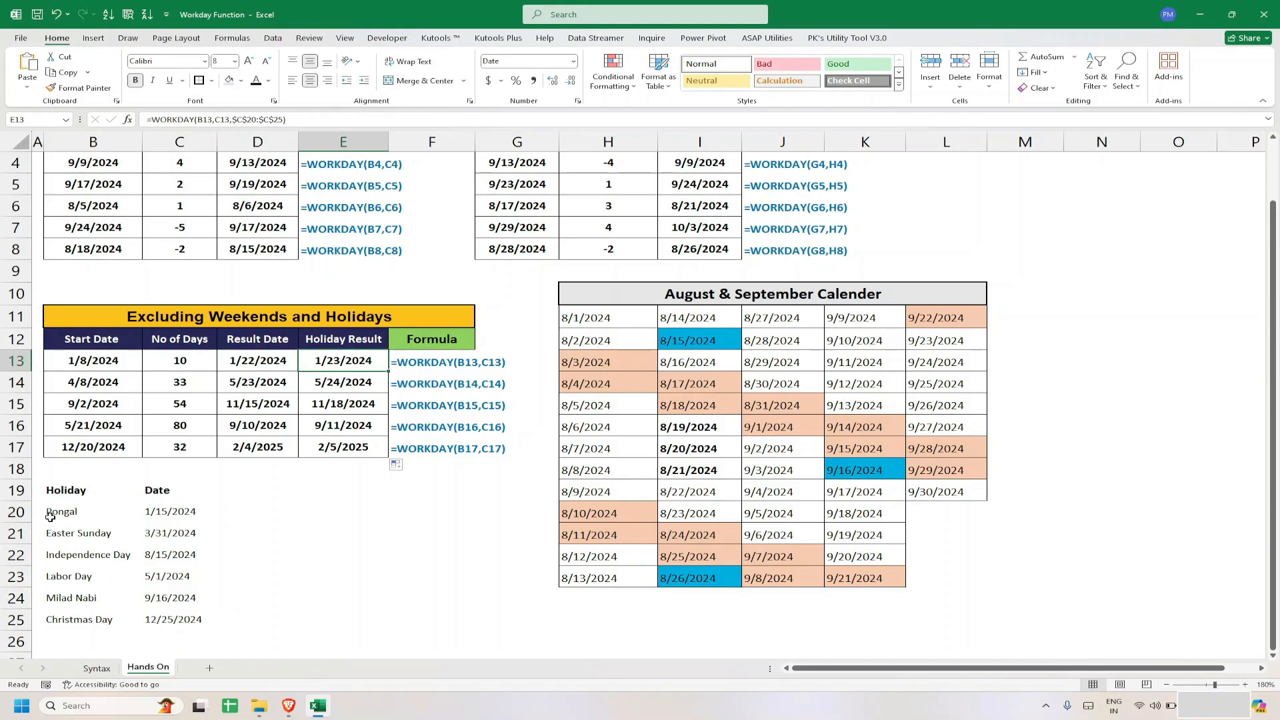
left_click_drag(51, 513, 168, 512)
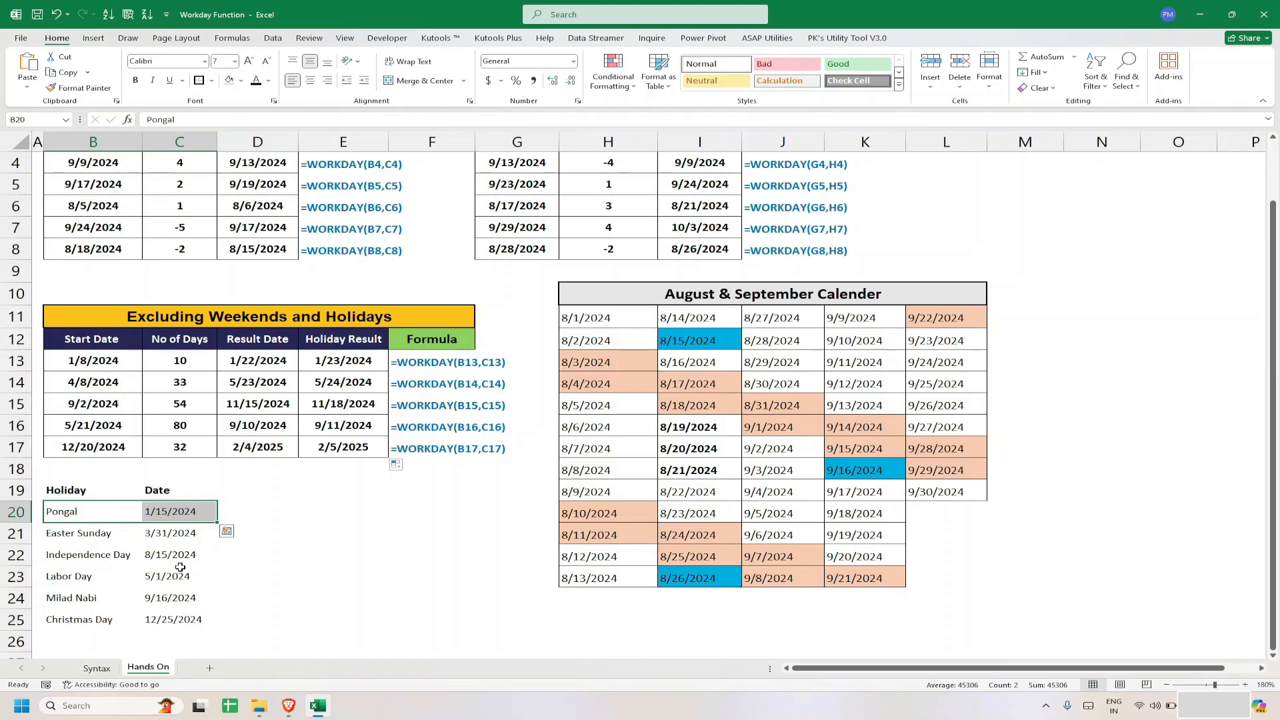
left_click(323, 363)
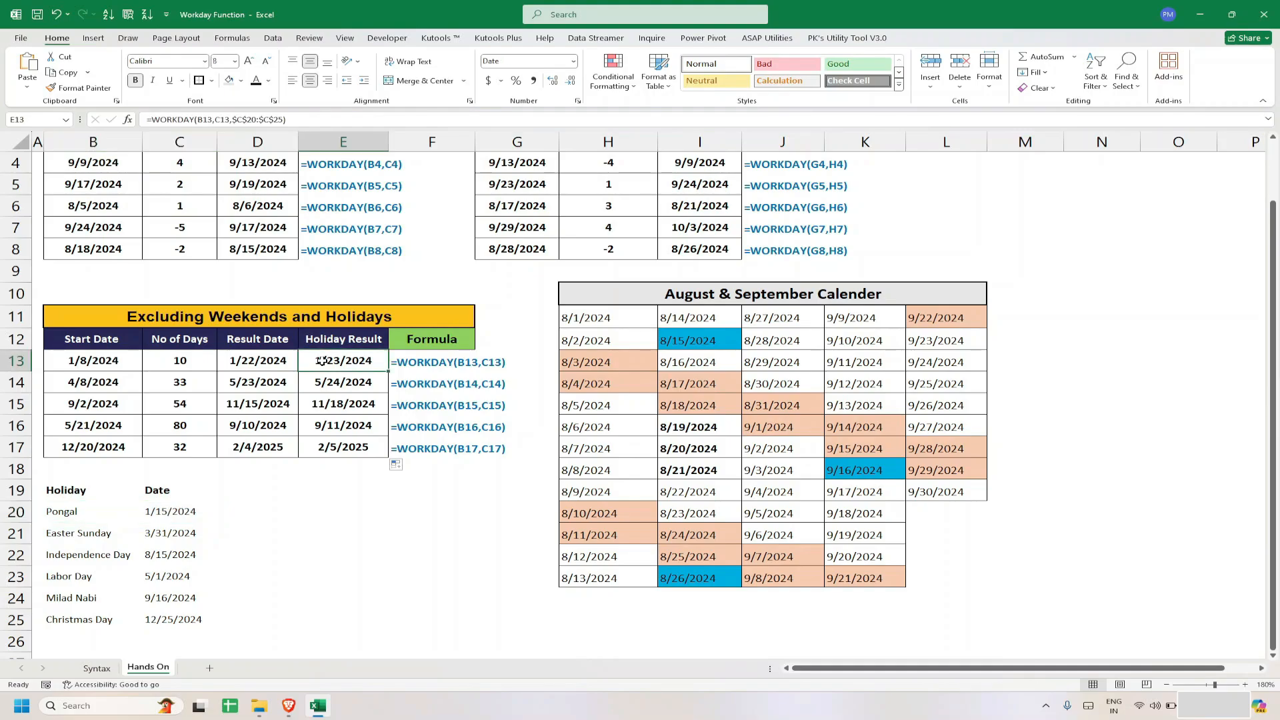
left_click(87, 403)
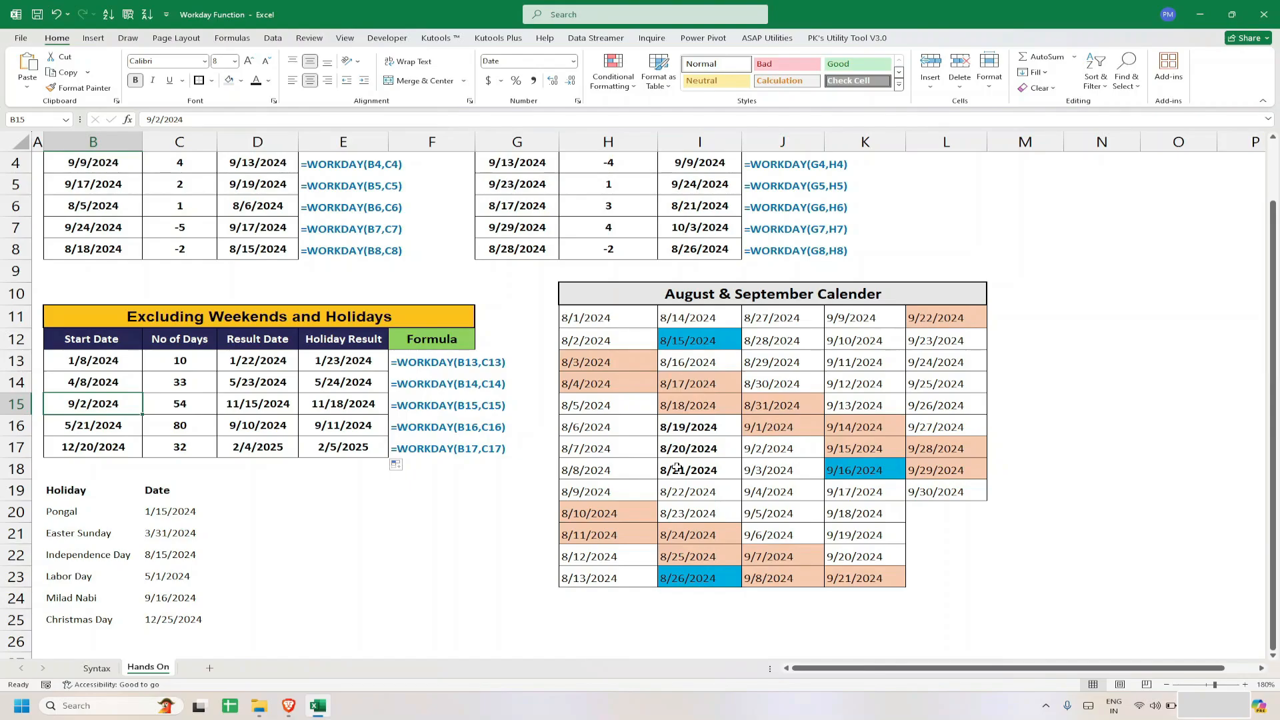
left_click(874, 475)
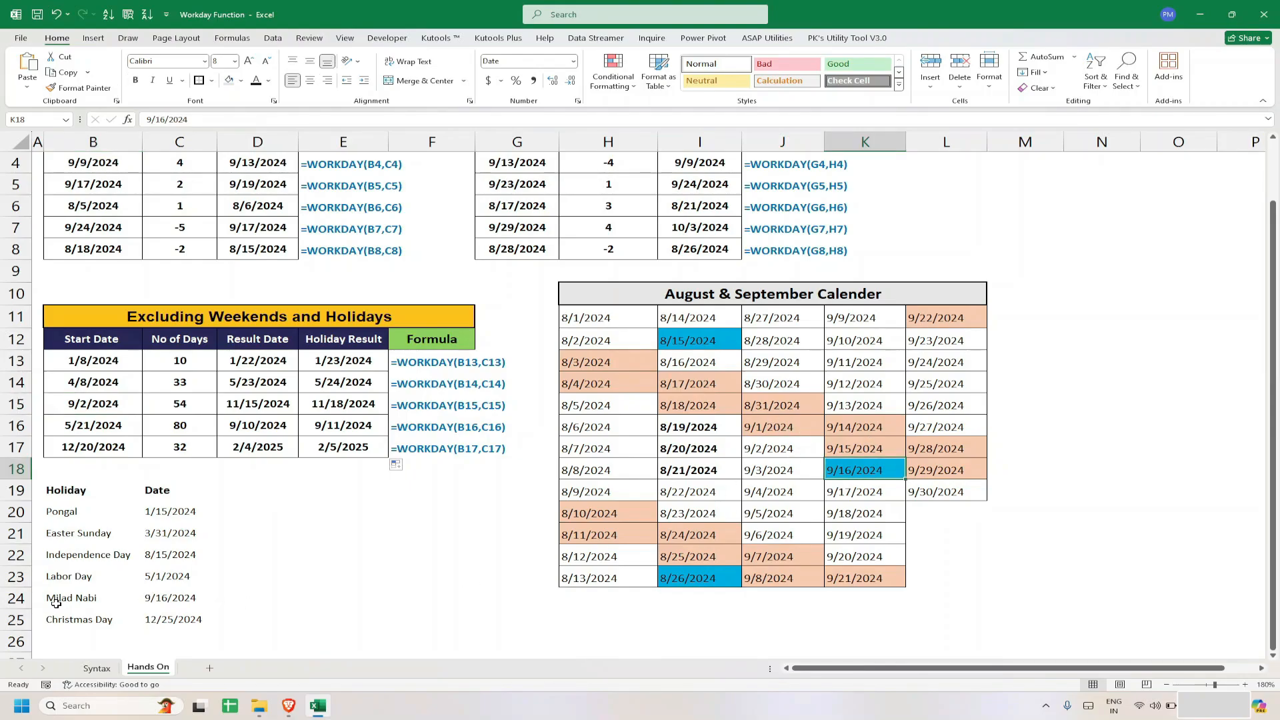
left_click(179, 602)
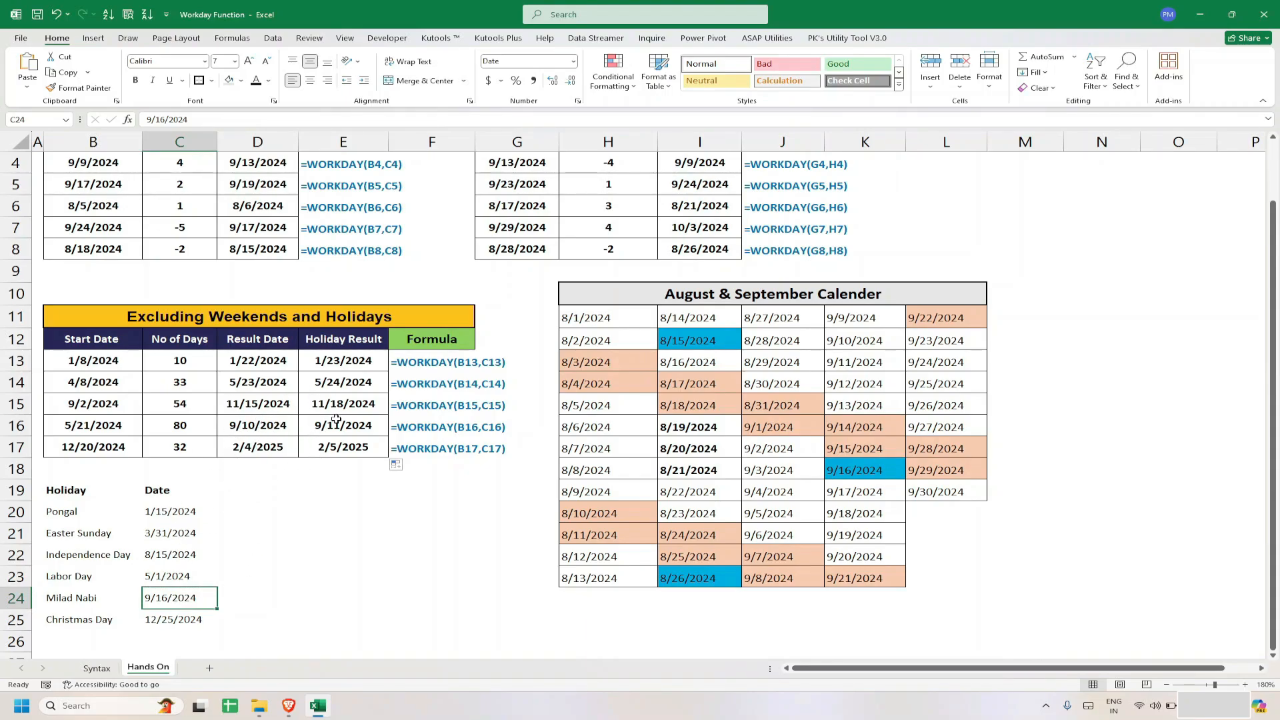
left_click(351, 402)
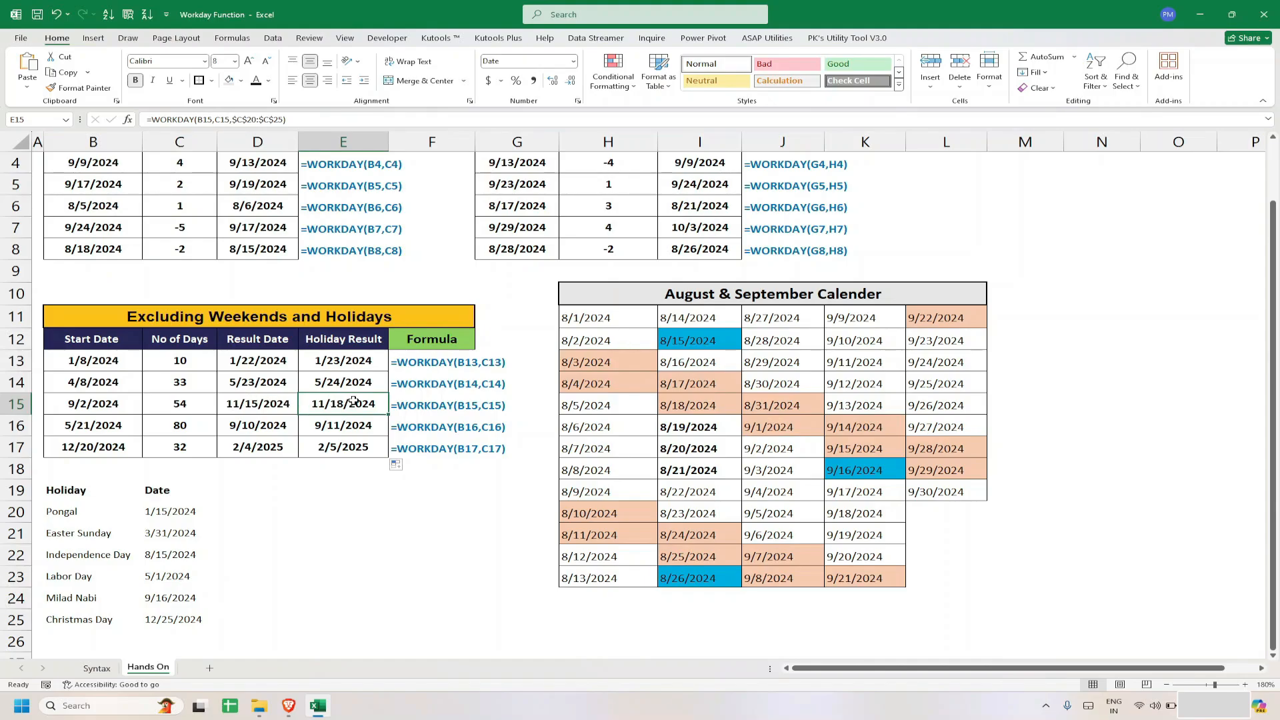
- Review the completed Generate Workdays After Given Days table in B2:E8
scroll(354, 400, "up", 1)
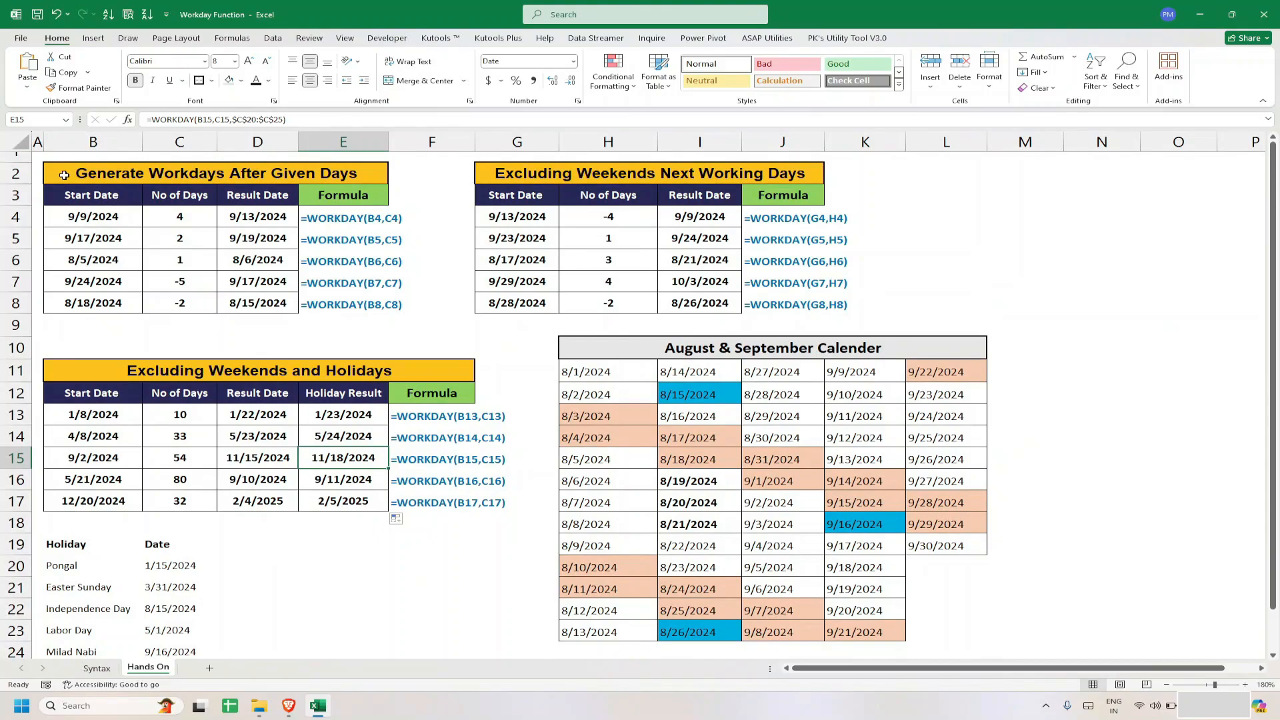
left_click_drag(64, 175, 198, 302)
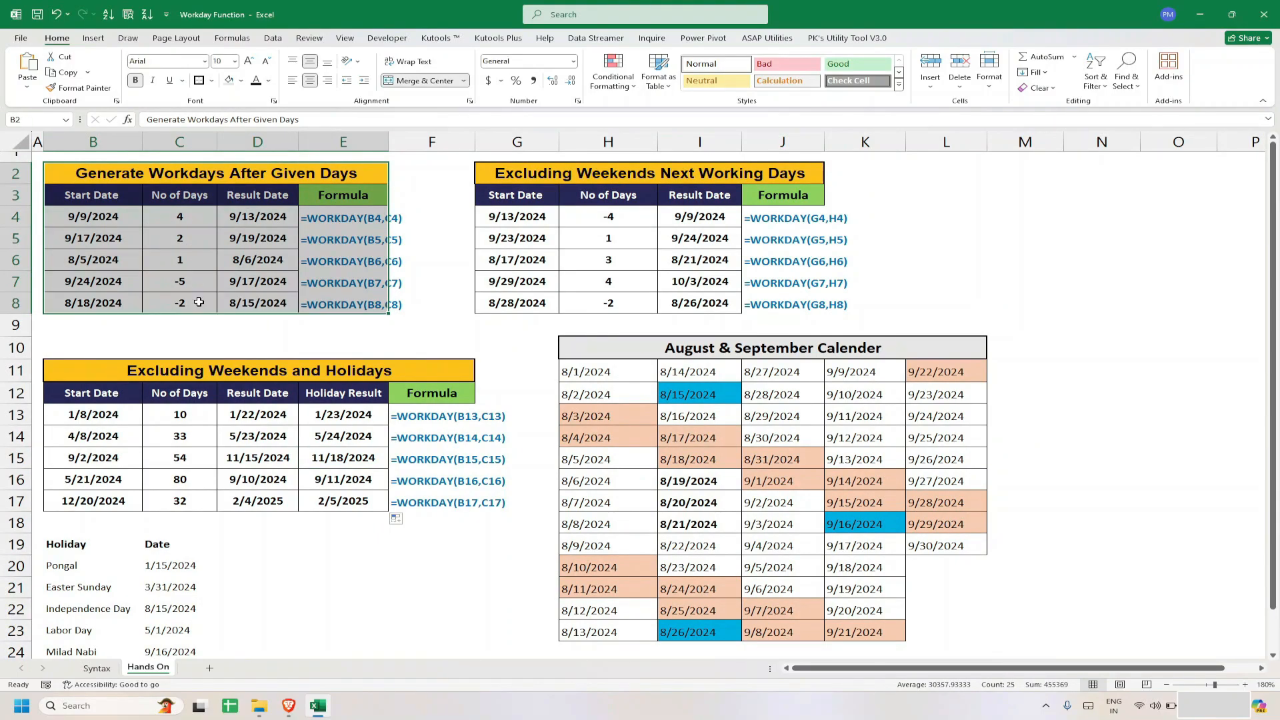